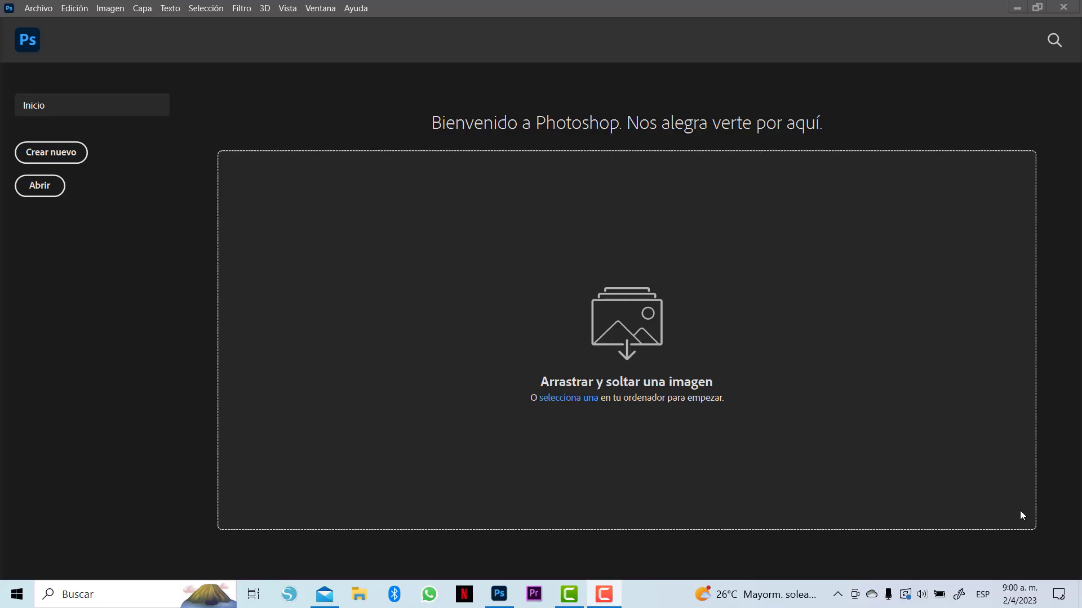
Step: Open a new document preset of 1500 × 1000 px, 72 ppi, RGB with white background
{"action": "left_click", "coordinate": [69, 155]}
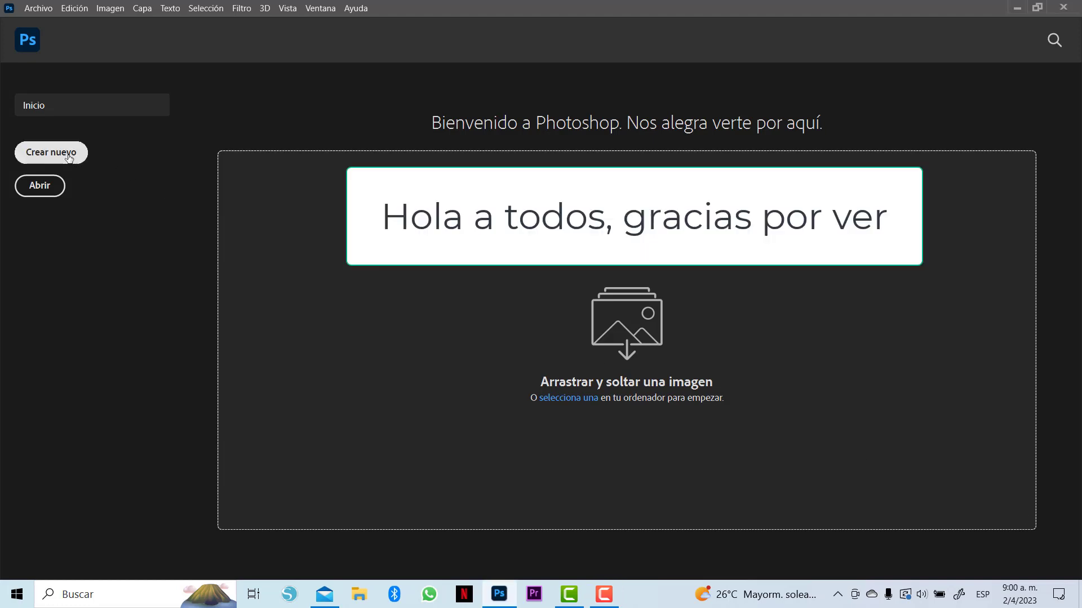
{"action": "left_click", "coordinate": [69, 157]}
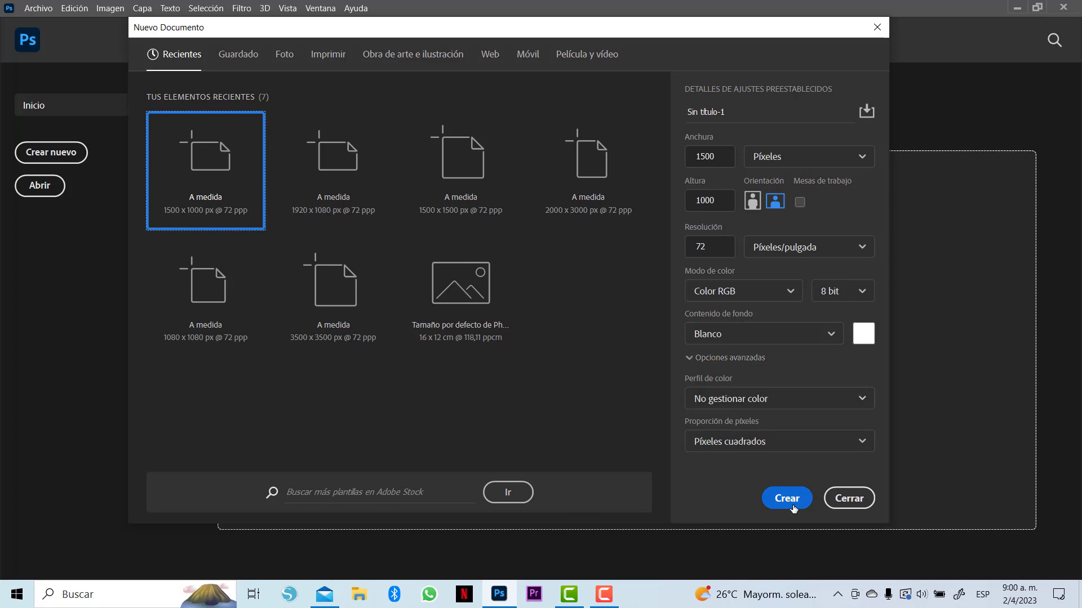
Step: Create the 1500 × 1000 px white document and fit the canvas to the screen
{"action": "left_click", "coordinate": [792, 503]}
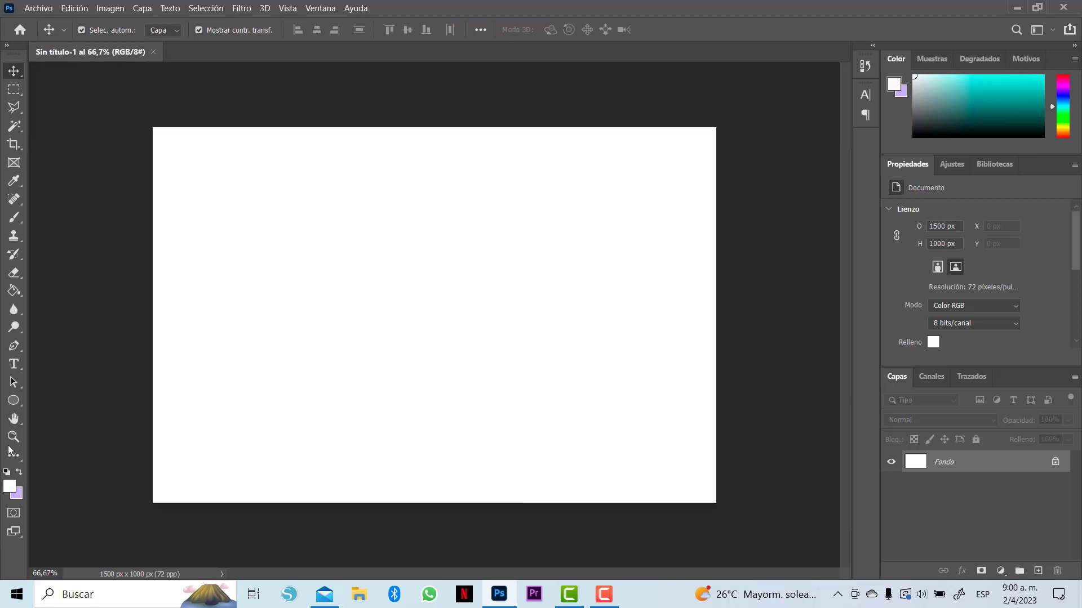
{"action": "left_click", "coordinate": [13, 436]}
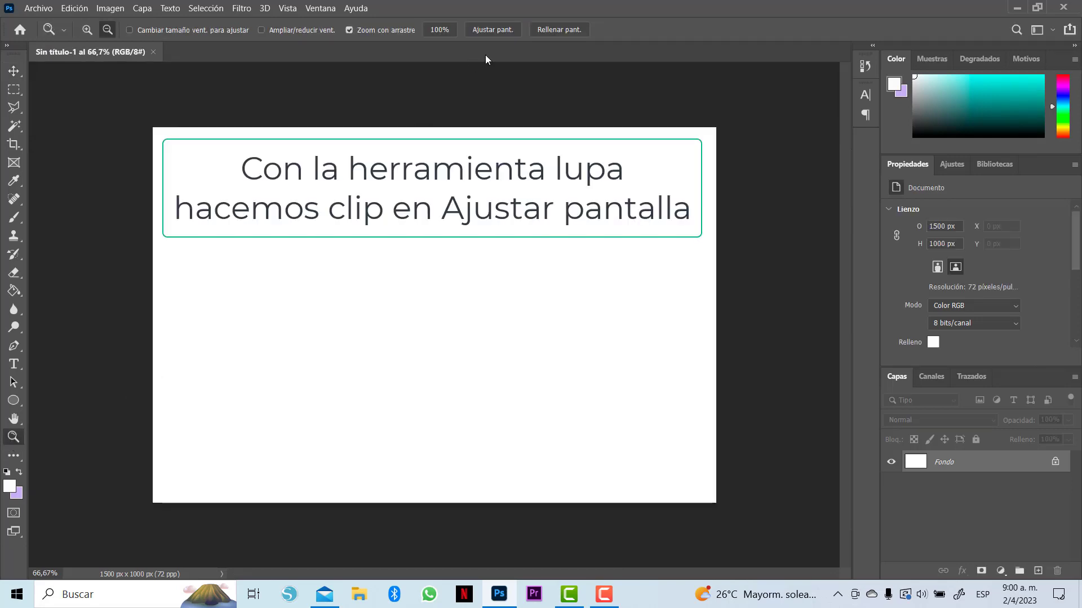
{"action": "left_click", "coordinate": [492, 30]}
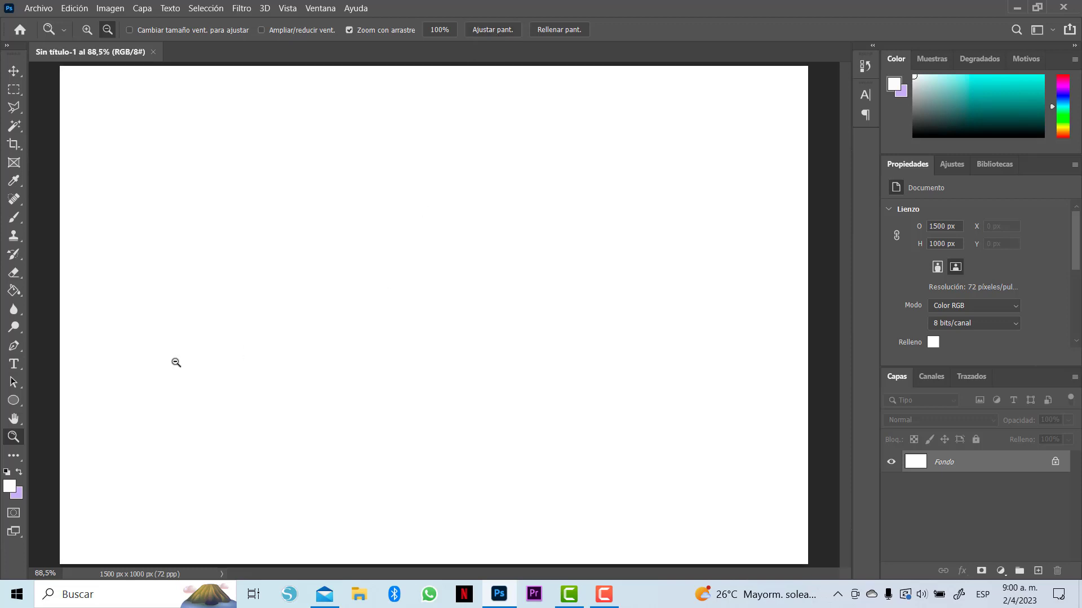
{"action": "left_click", "coordinate": [13, 364]}
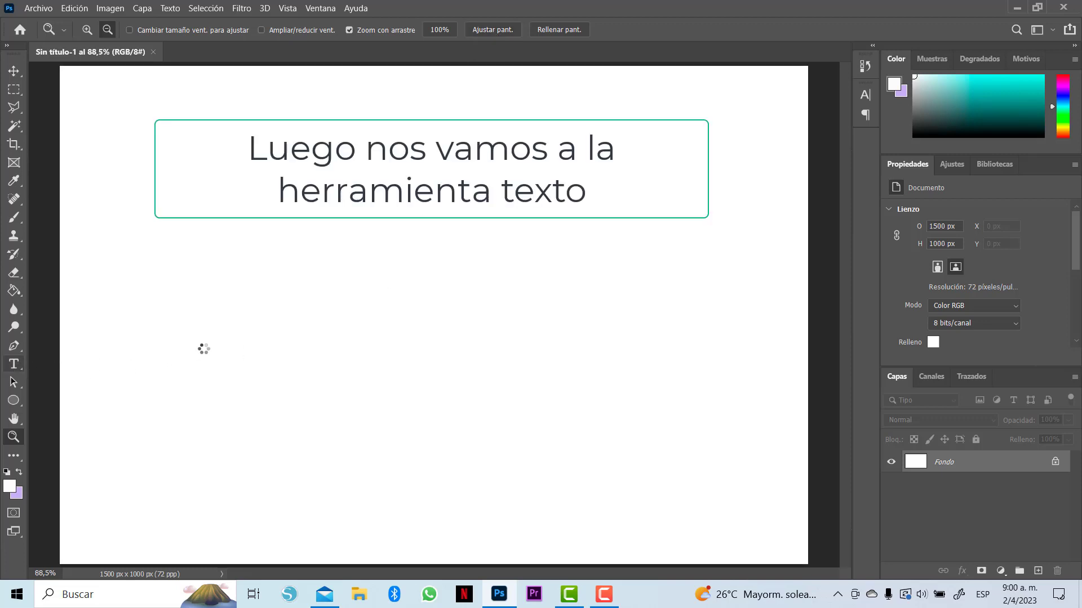
Step: Type 'Hola' in 500 pt teal Athernal script and move it to the canvas centre
{"action": "left_click", "coordinate": [305, 288]}
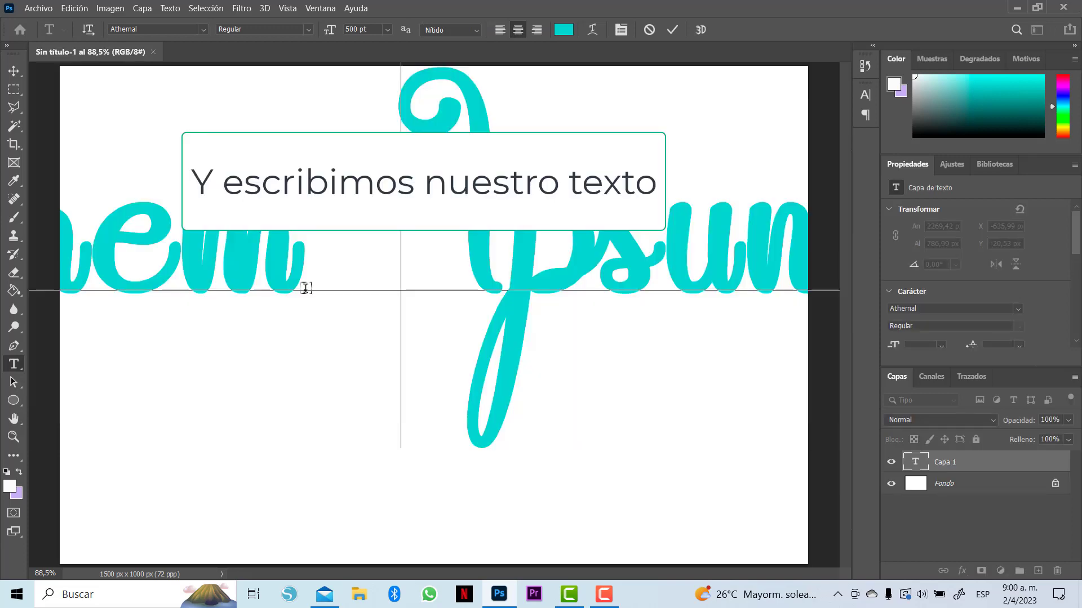
{"action": "type", "text": "Hola"}
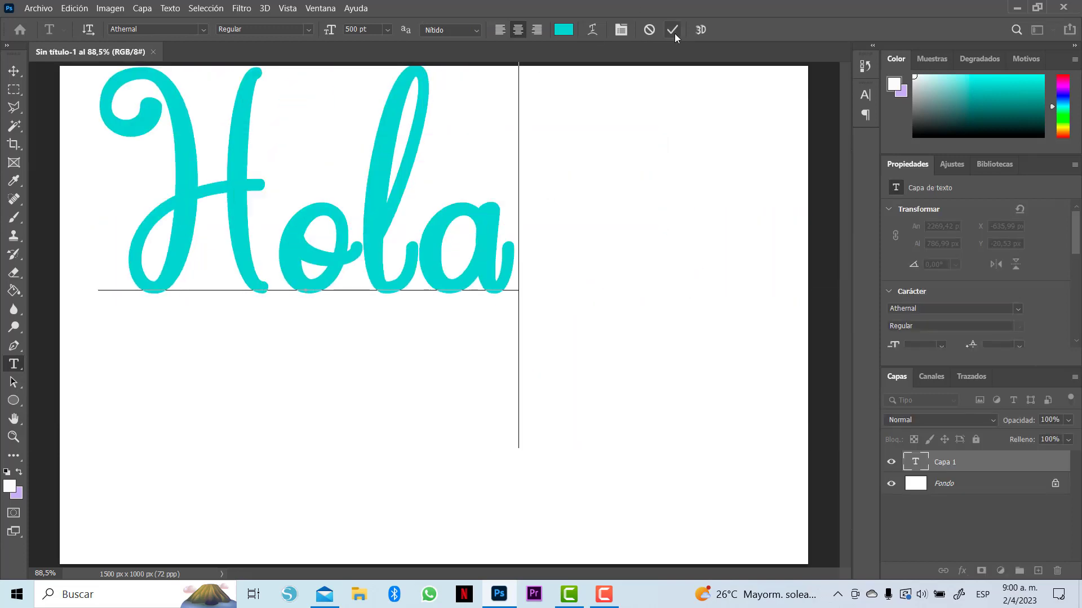
{"action": "left_click", "coordinate": [673, 30]}
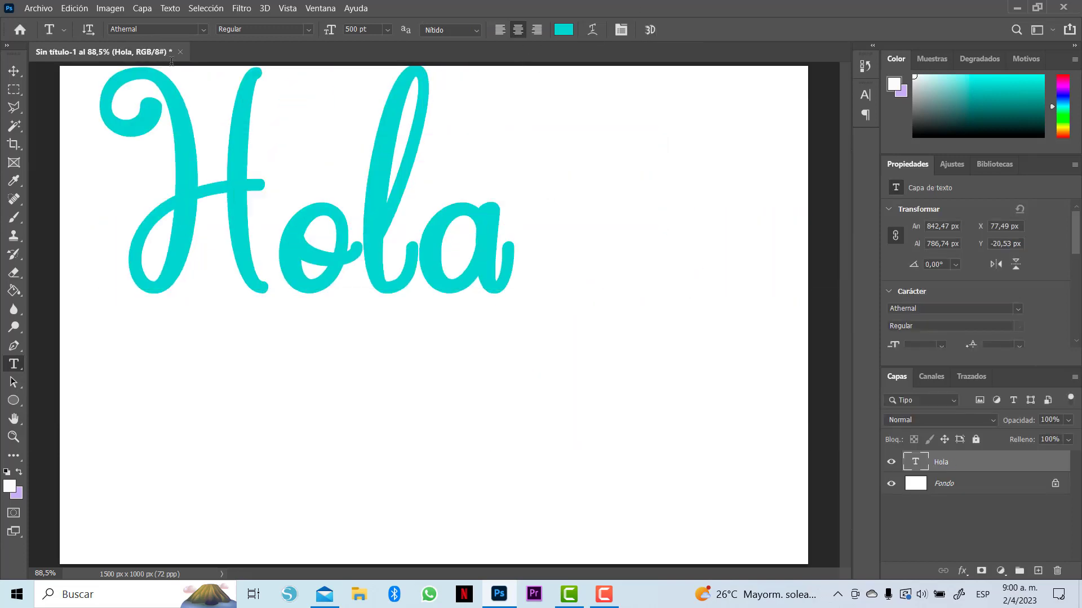
{"action": "left_click", "coordinate": [14, 71]}
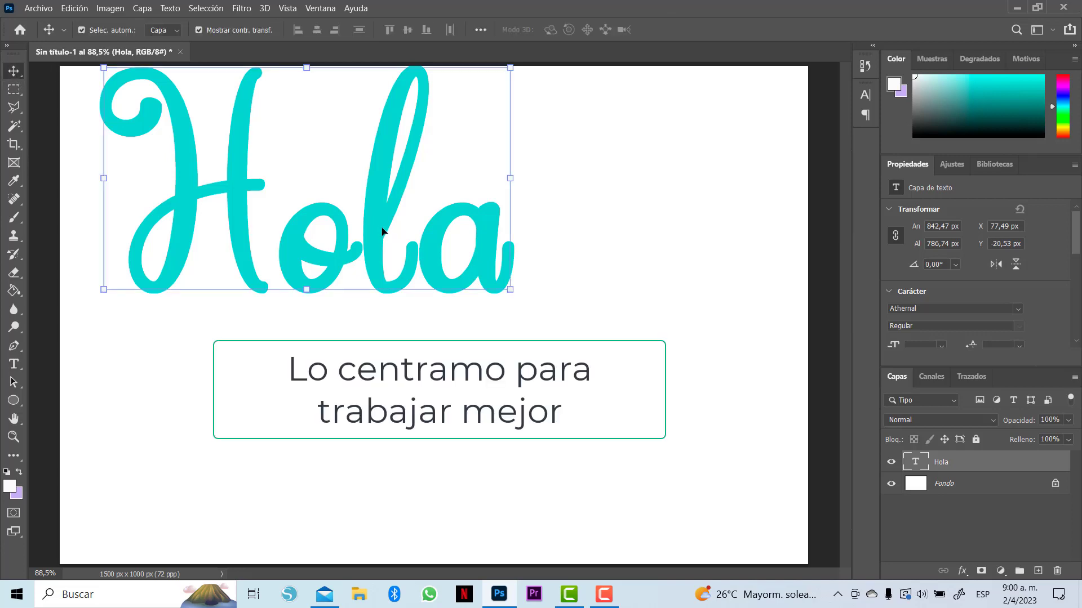
{"action": "left_click_drag", "start_coordinate": [382, 231], "coordinate": [518, 330]}
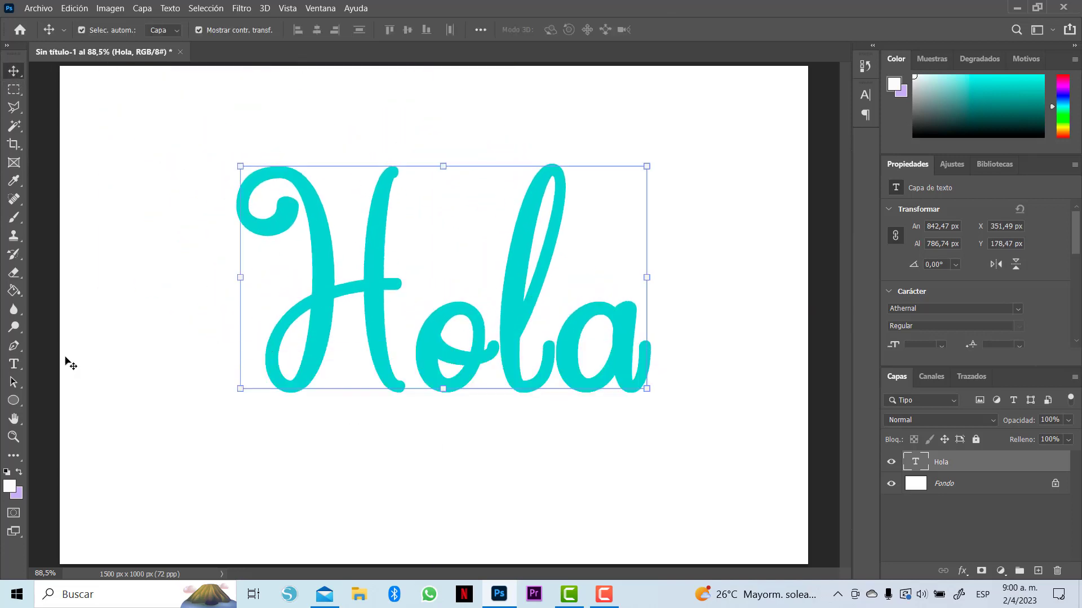
{"action": "left_click", "coordinate": [14, 364]}
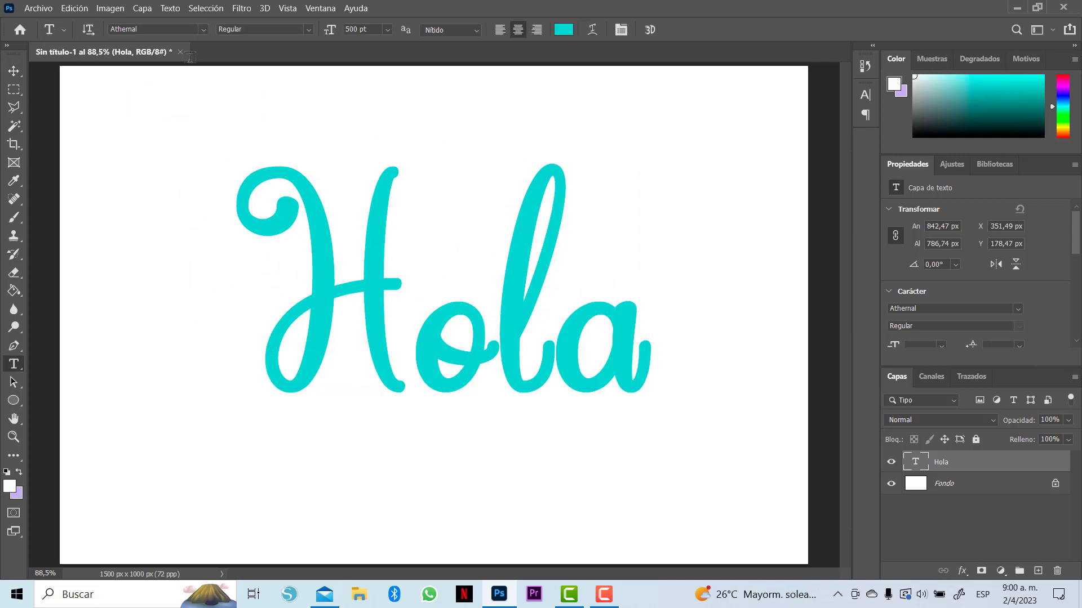
Step: Try fonts like Agustina-Signature, Dalton White, Silverstone and Halimun, settling on baby girl personal use
{"action": "left_click", "coordinate": [204, 29]}
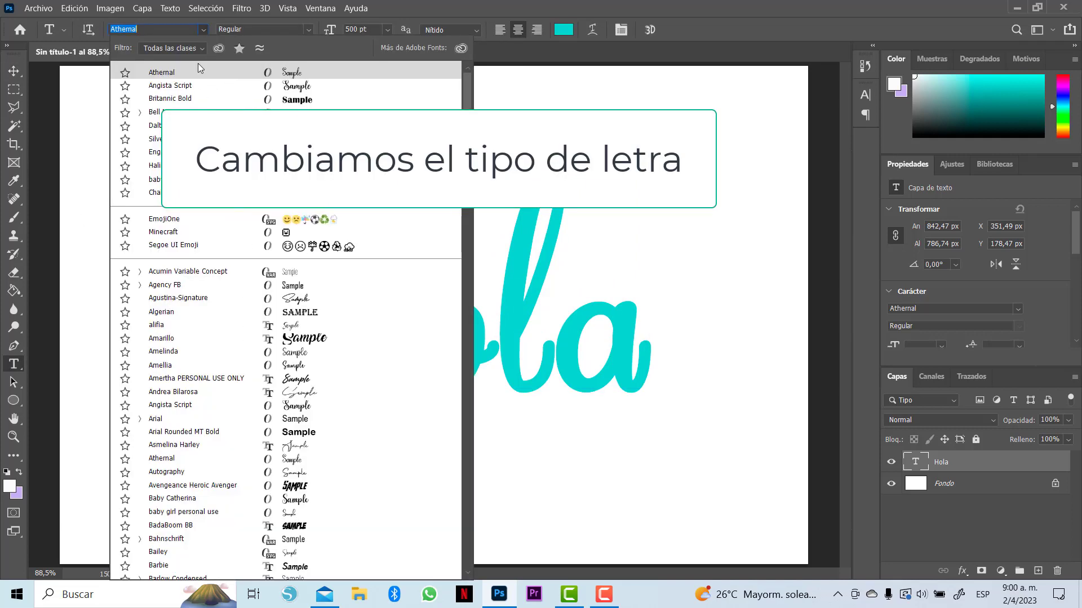
{"action": "left_click", "coordinate": [217, 299]}
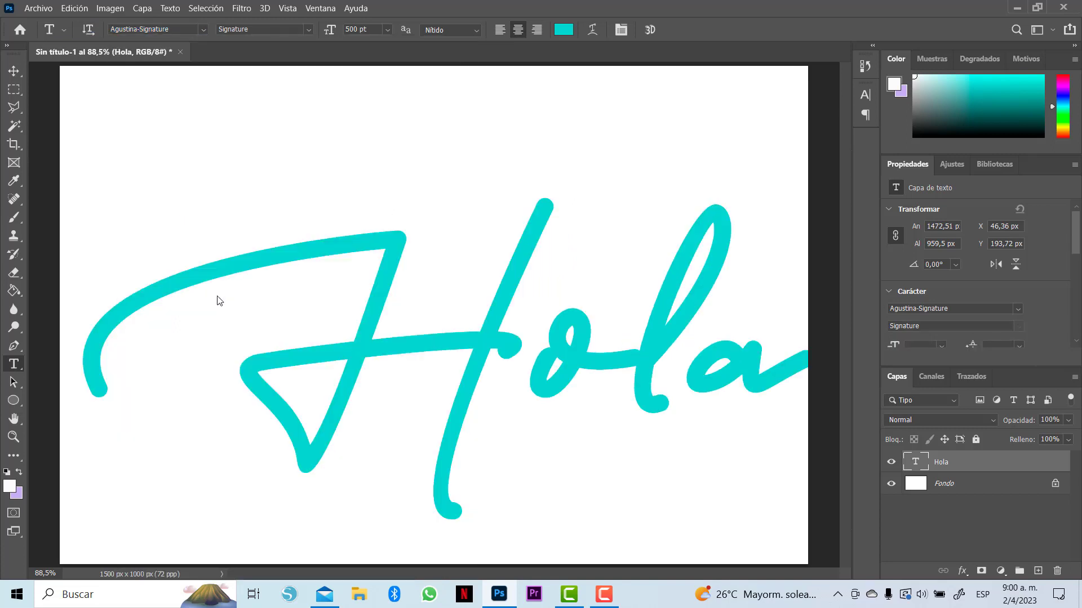
{"action": "left_click", "coordinate": [182, 29]}
{"action": "key", "text": "Down"}
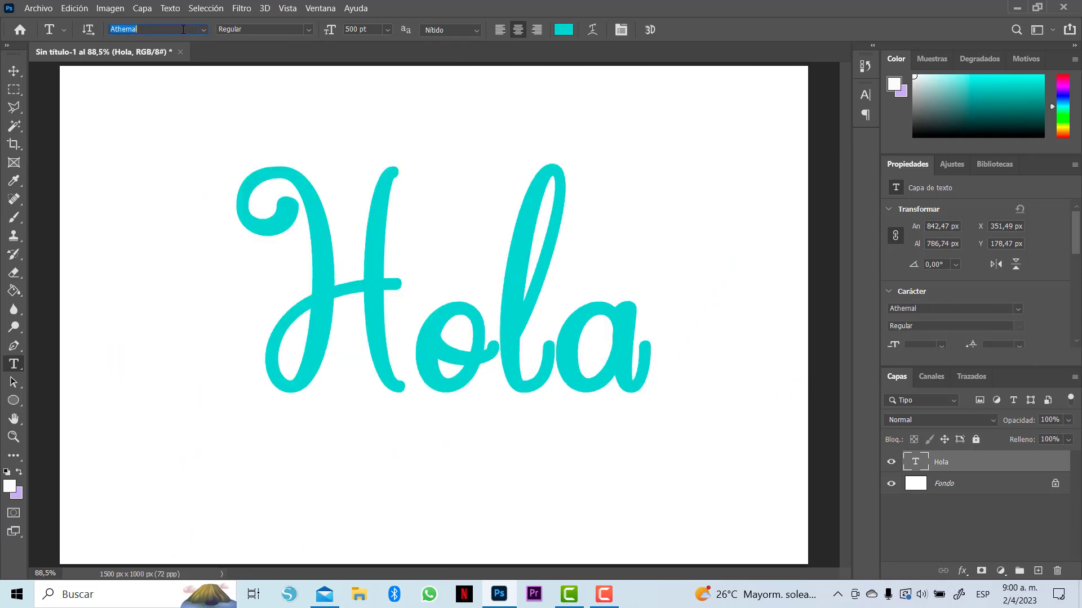
{"action": "key", "text": "Down"}
{"action": "key", "text": "Down"}
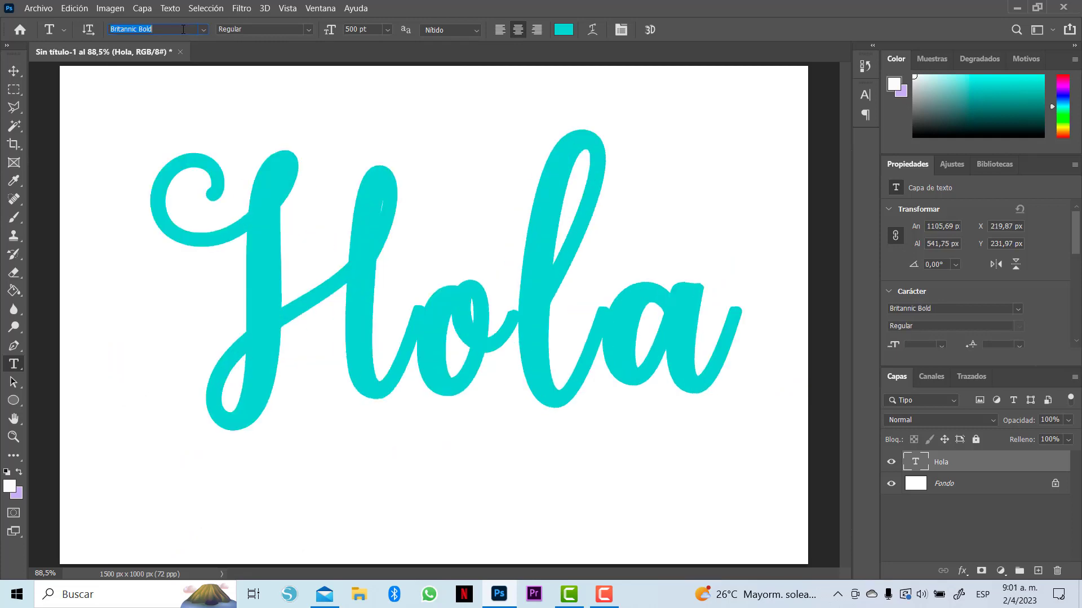
{"action": "key", "text": "Down"}
{"action": "key", "text": "Down"}
{"action": "key", "text": "Down"}
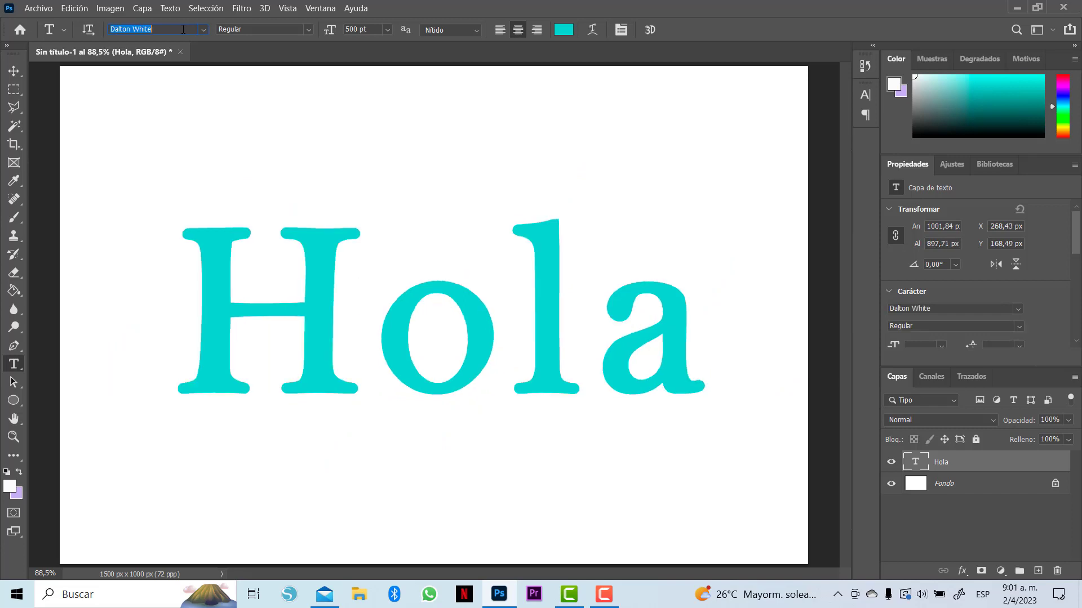
{"action": "key", "text": "Down"}
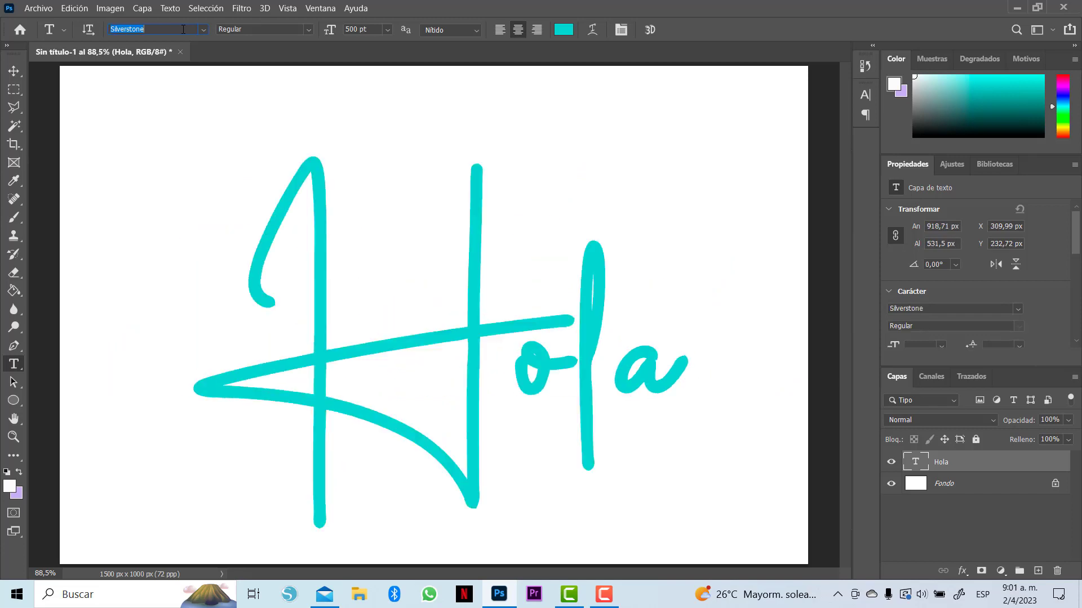
{"action": "key", "text": "Down"}
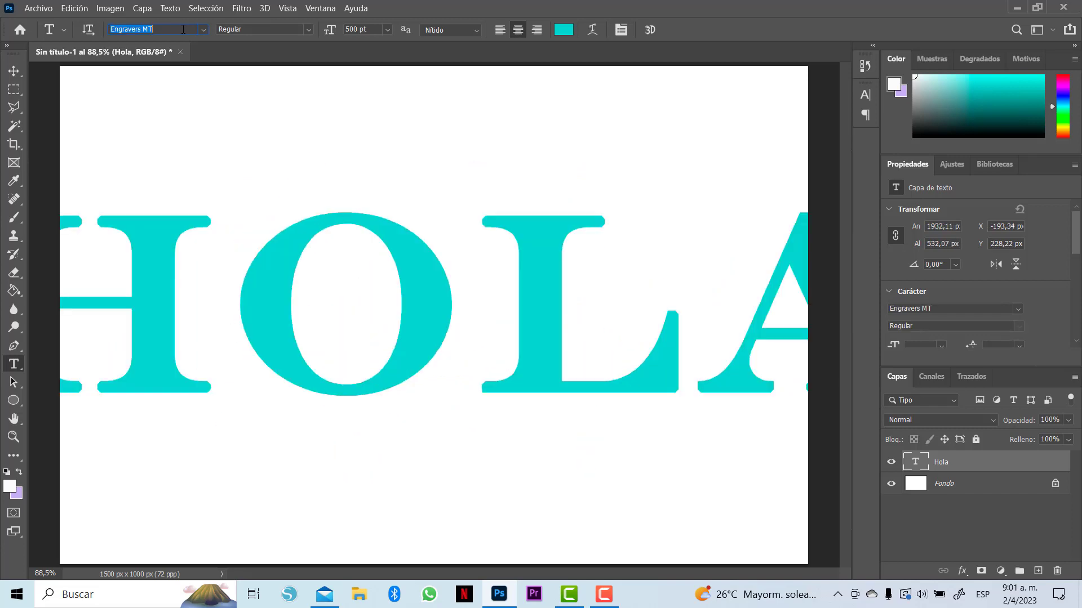
{"action": "key", "text": "Down"}
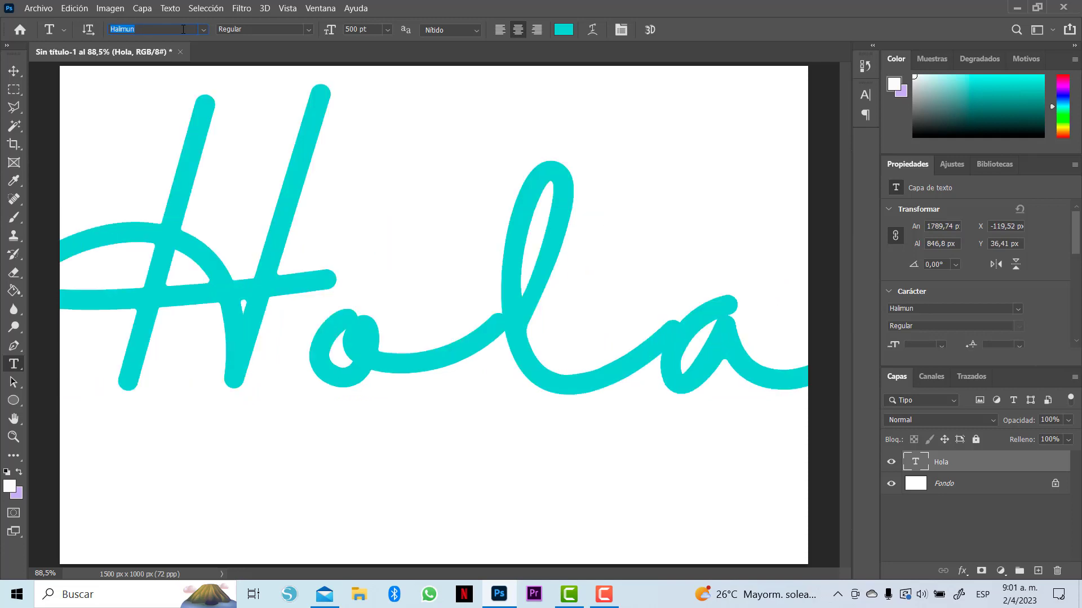
{"action": "key", "text": "Down"}
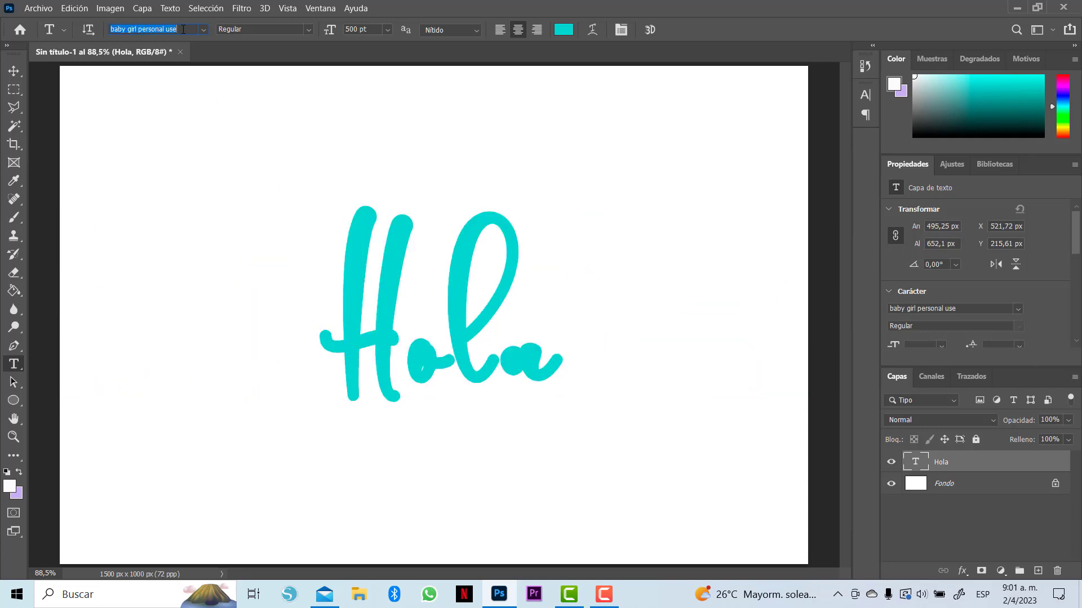
Step: Enlarge Hola to 900 pt and drag it down to sit centred on the canvas
{"action": "left_click", "coordinate": [341, 30]}
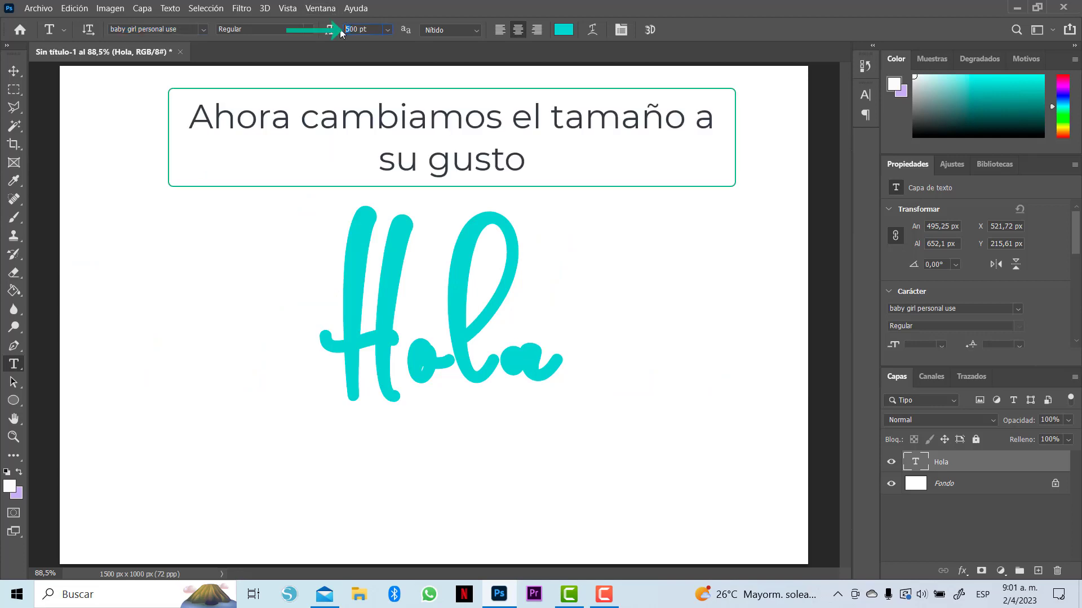
{"action": "type", "text": "700"}
{"action": "key", "text": "Return"}
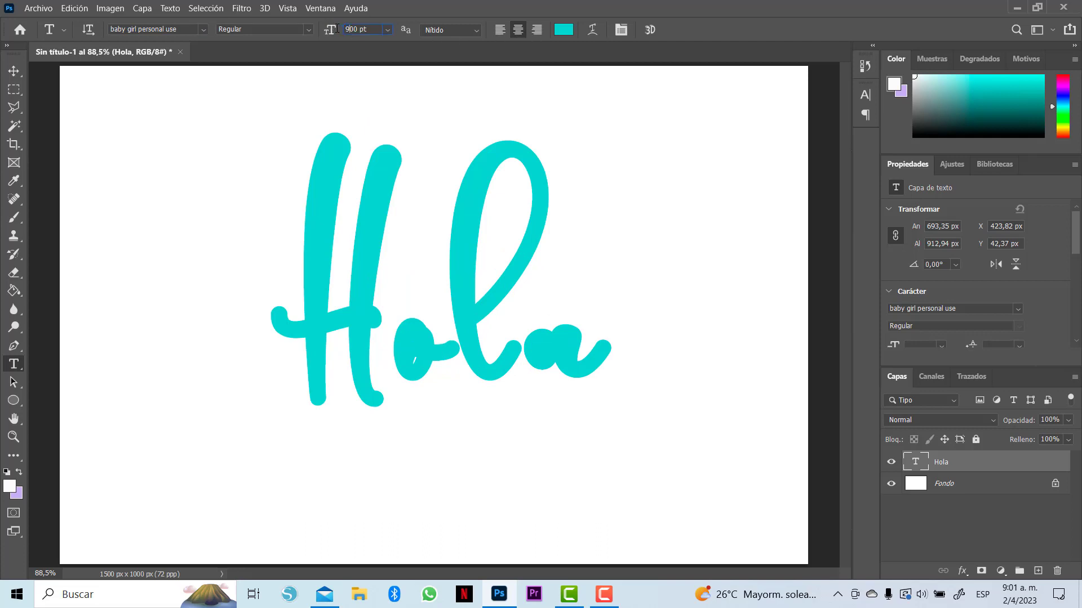
{"action": "key", "text": "Return"}
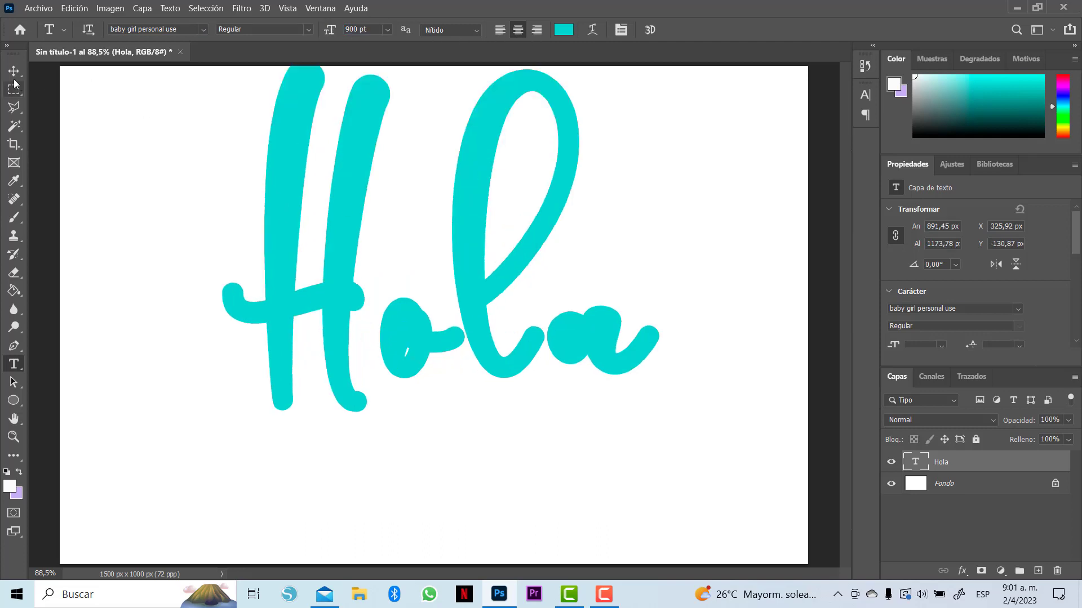
{"action": "left_click", "coordinate": [14, 72]}
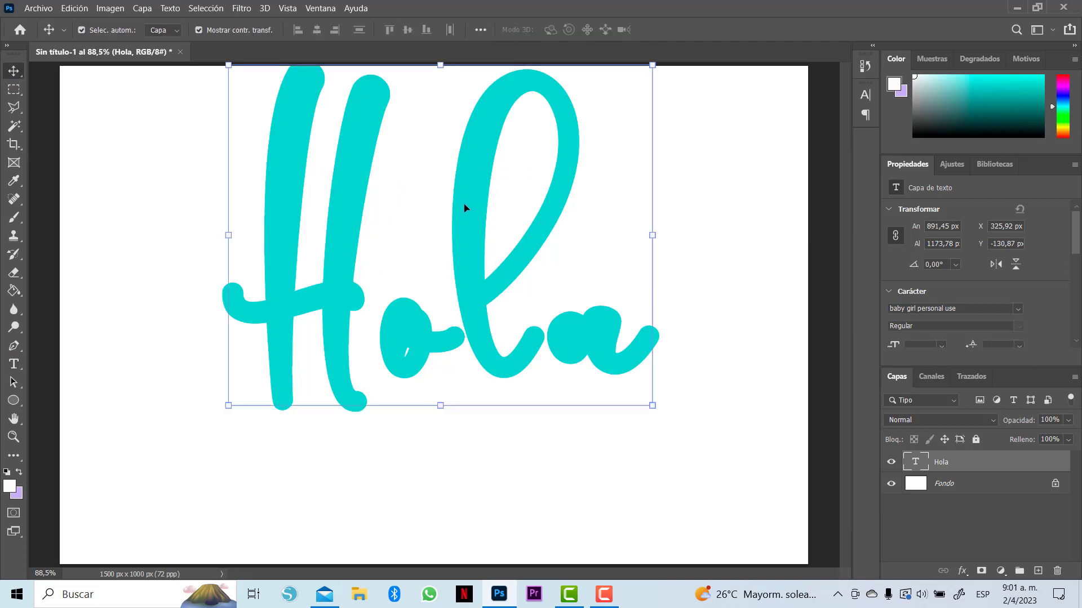
{"action": "left_click_drag", "start_coordinate": [465, 209], "coordinate": [457, 274]}
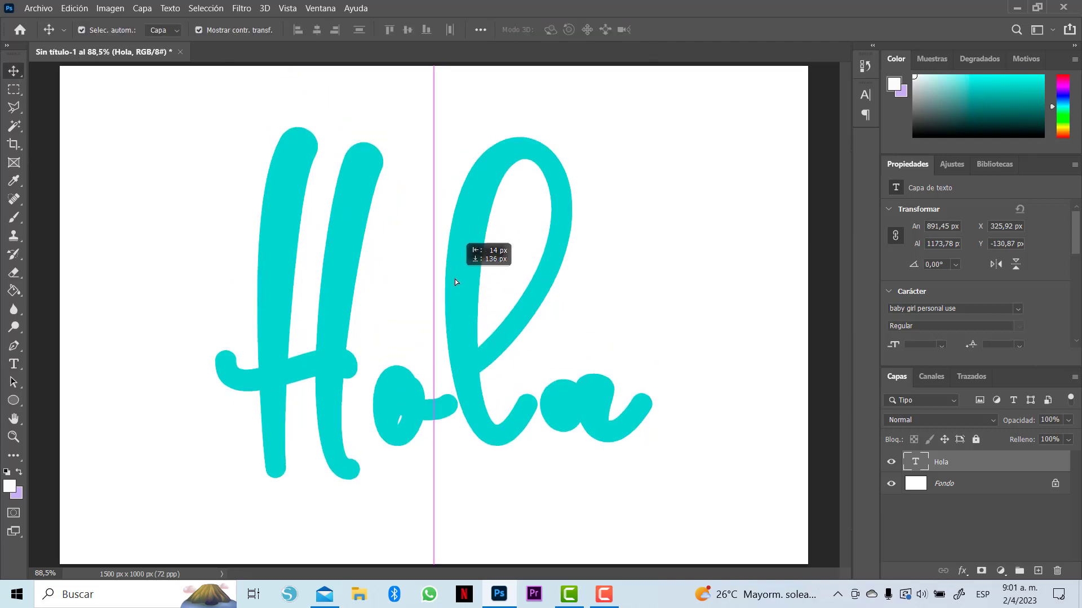
{"action": "left_click", "coordinate": [14, 365]}
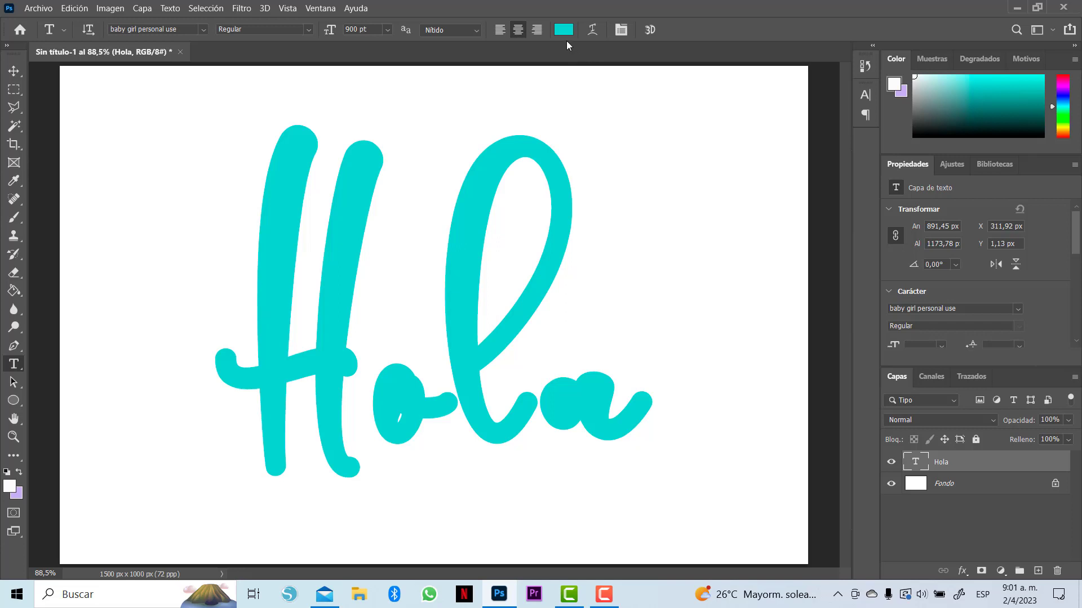
{"action": "left_click", "coordinate": [563, 30]}
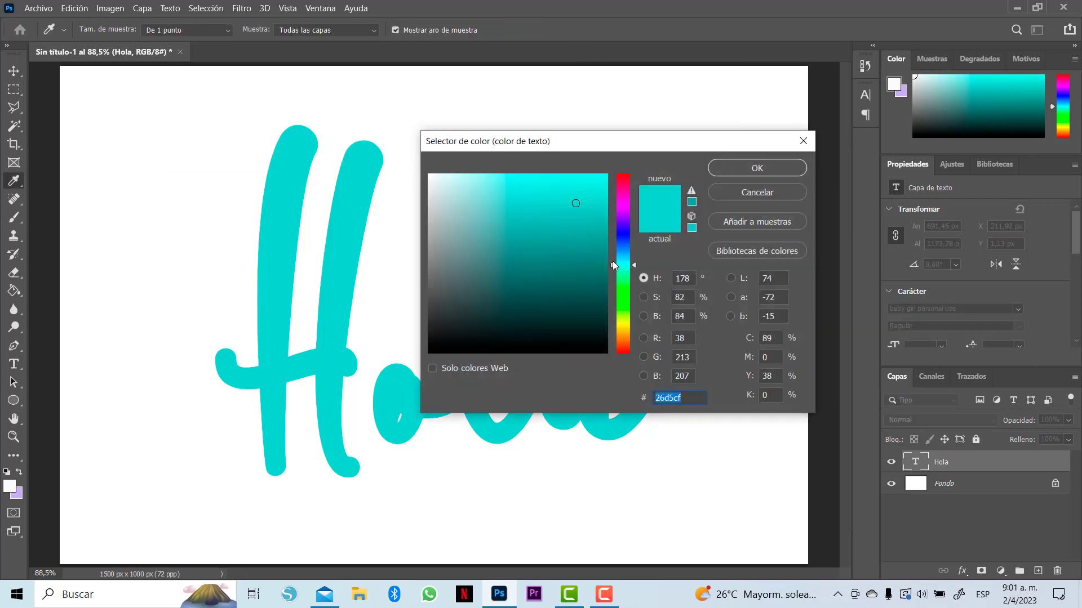
{"action": "mouse_move", "coordinate": [614, 265]}
{"action": "left_mouse_down"}
{"action": "mouse_move", "coordinate": [615, 216]}
{"action": "mouse_move", "coordinate": [611, 260]}
{"action": "left_mouse_up"}
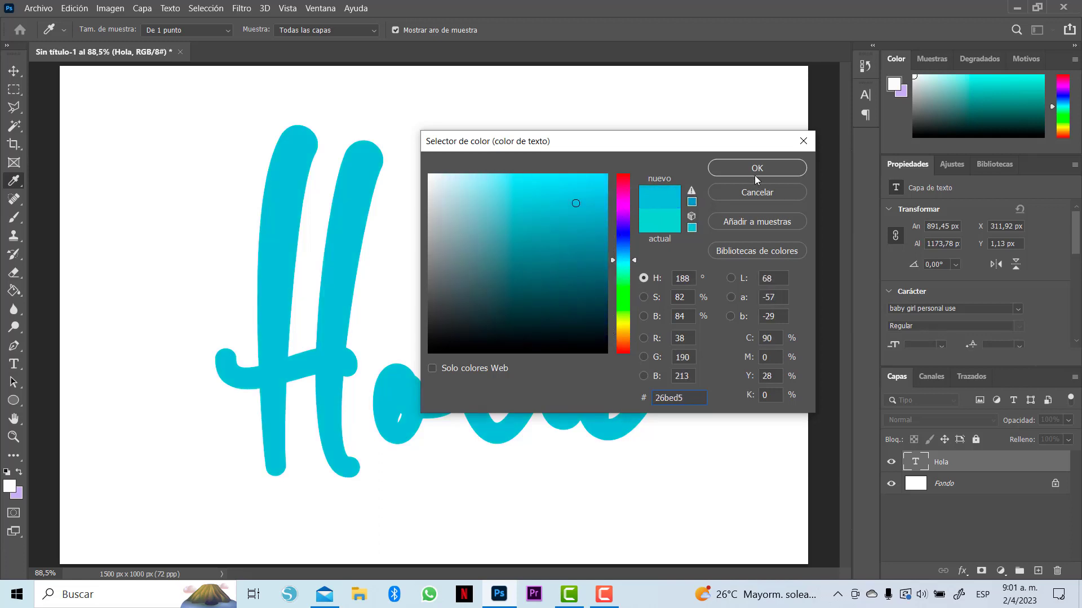
{"action": "left_click", "coordinate": [661, 225]}
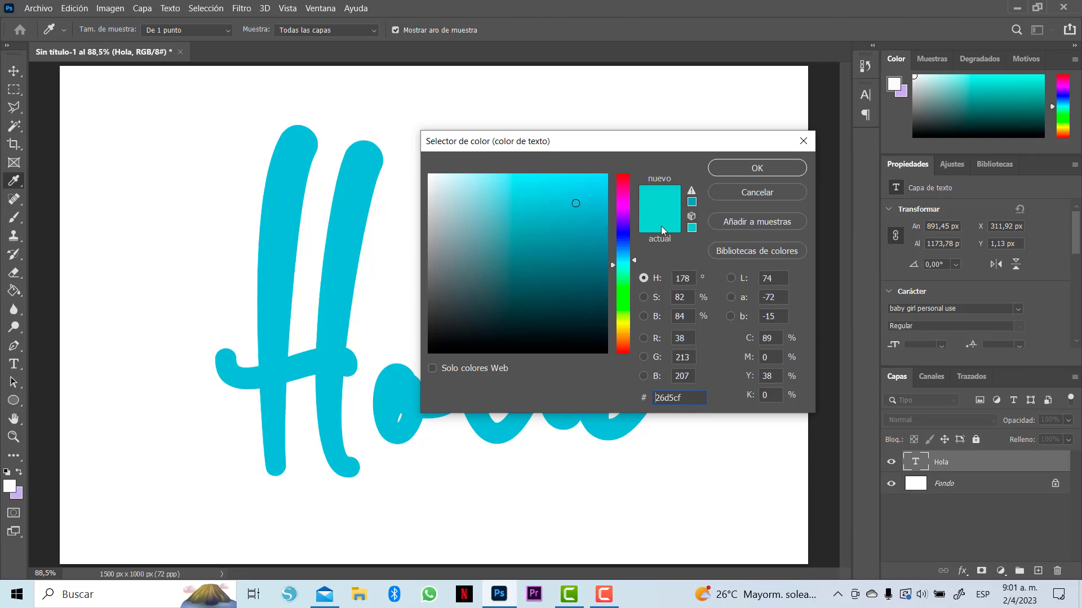
{"action": "left_click", "coordinate": [757, 167]}
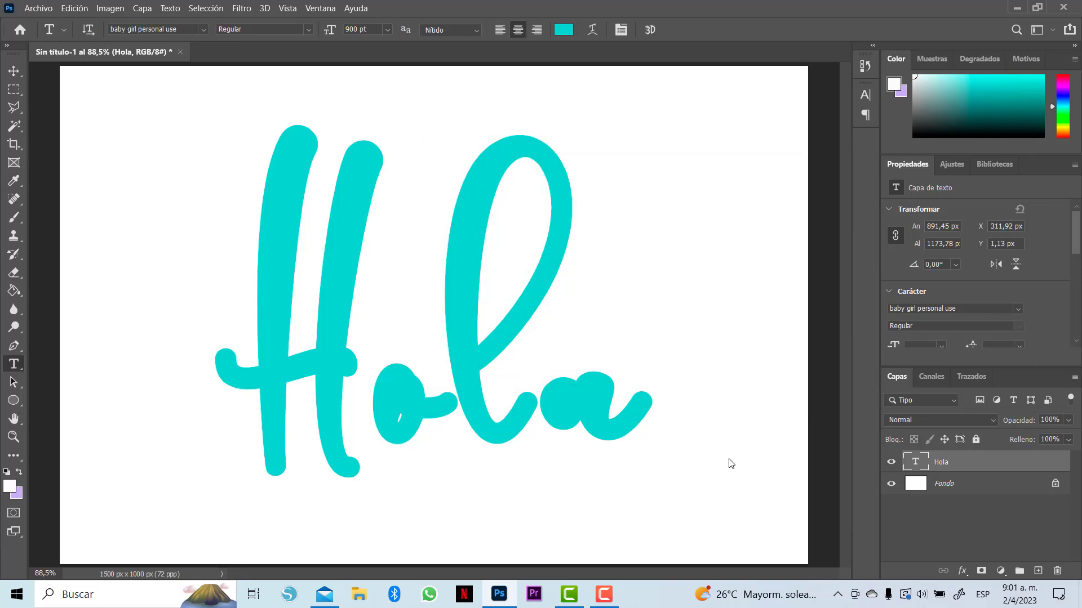
Step: Give the Hola layer a black 6 px stroke at 100% opacity
{"action": "left_click", "coordinate": [959, 571]}
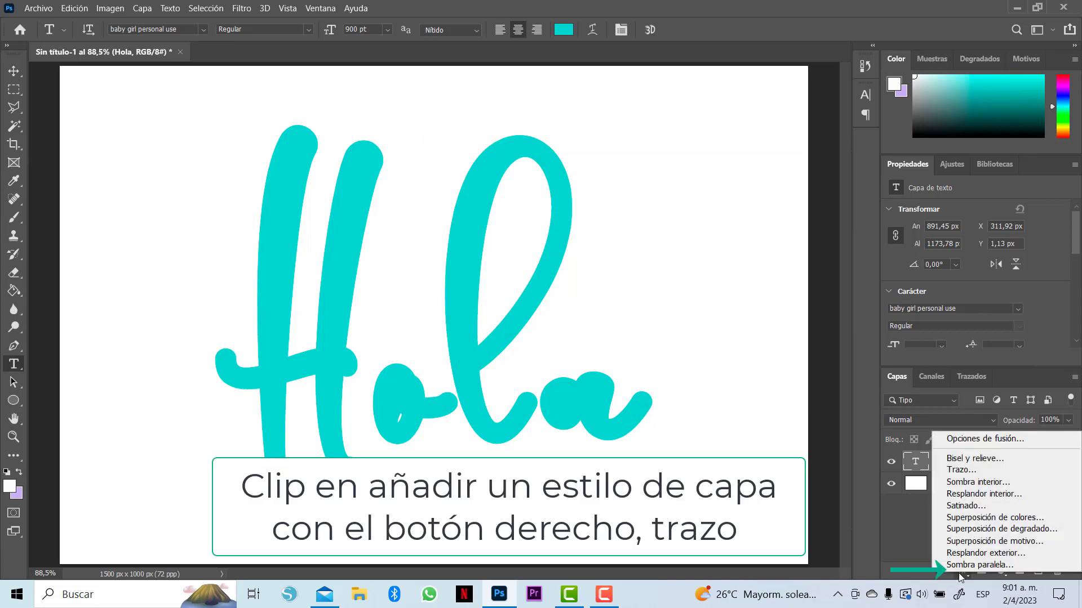
{"action": "left_click", "coordinate": [956, 470]}
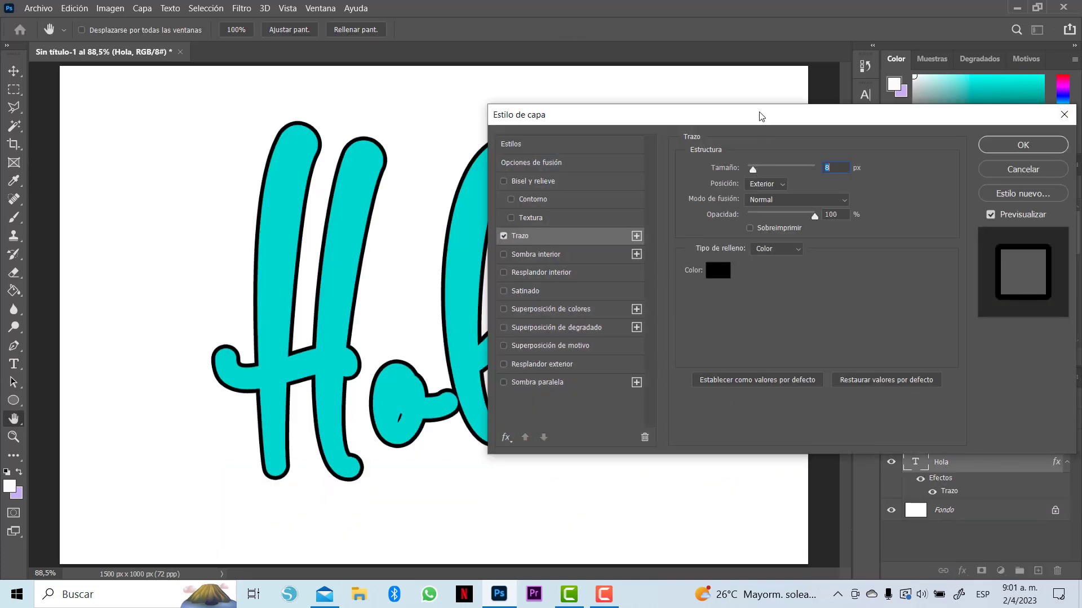
{"action": "left_click_drag", "start_coordinate": [761, 116], "coordinate": [682, 100]}
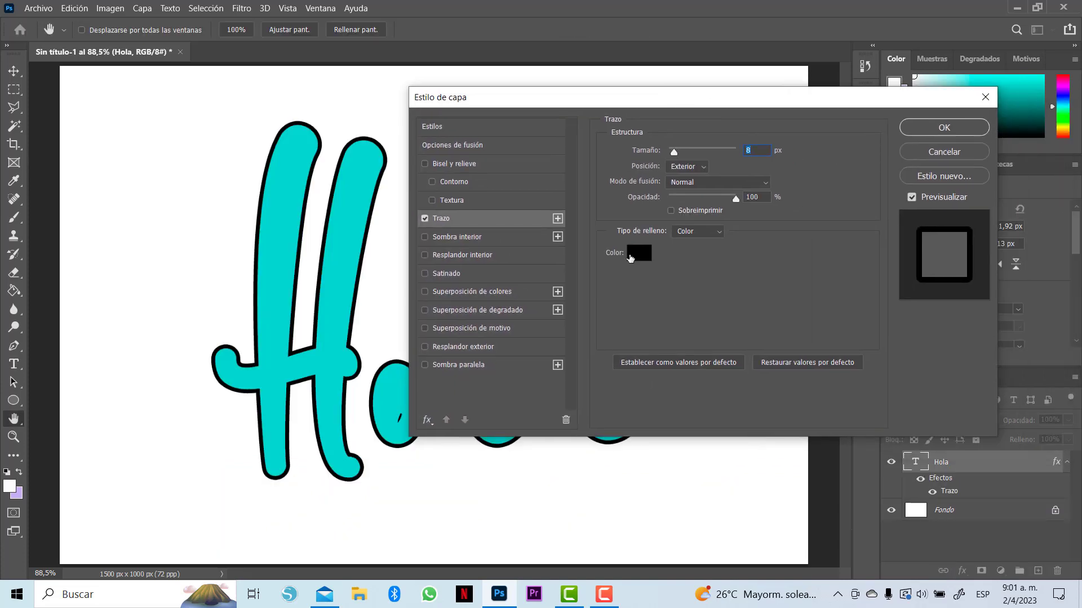
{"action": "left_click", "coordinate": [638, 253]}
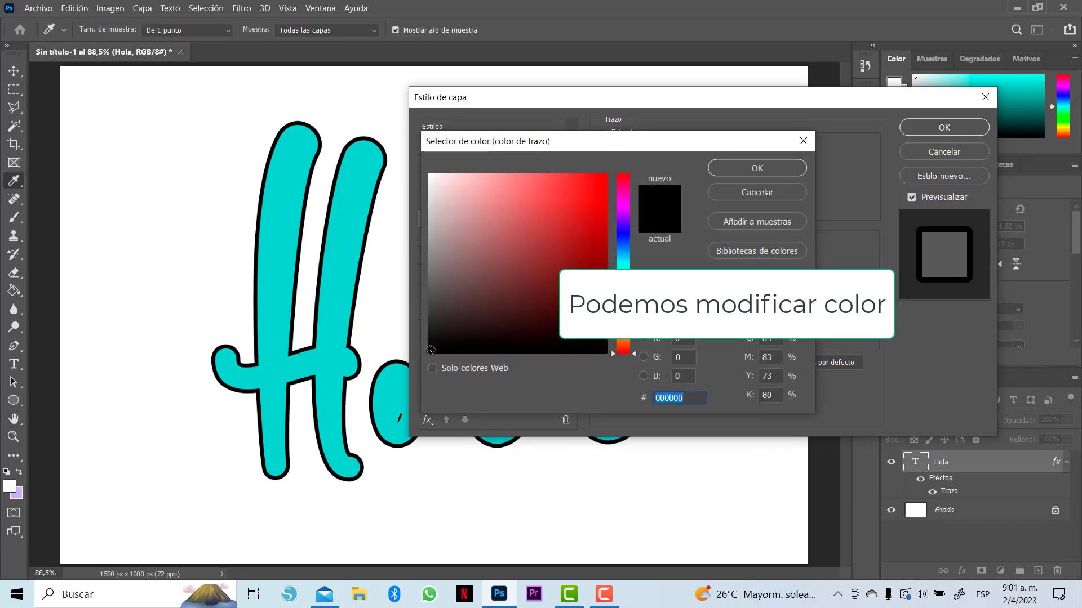
{"action": "mouse_move", "coordinate": [612, 349]}
{"action": "left_mouse_down"}
{"action": "mouse_move", "coordinate": [618, 319]}
{"action": "mouse_move", "coordinate": [620, 331]}
{"action": "left_mouse_up"}
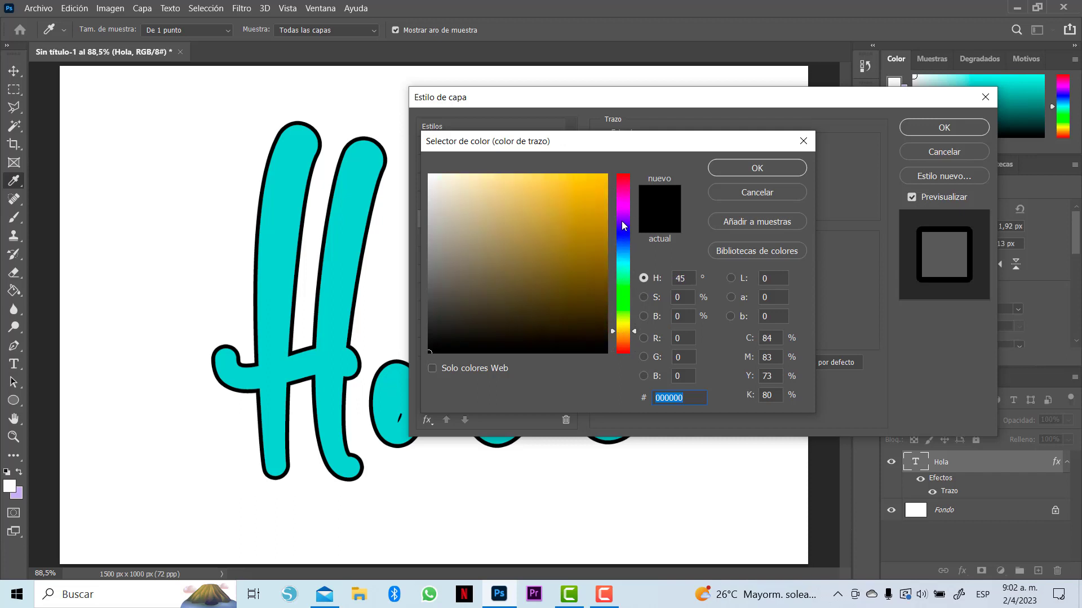
{"action": "left_click", "coordinate": [624, 278]}
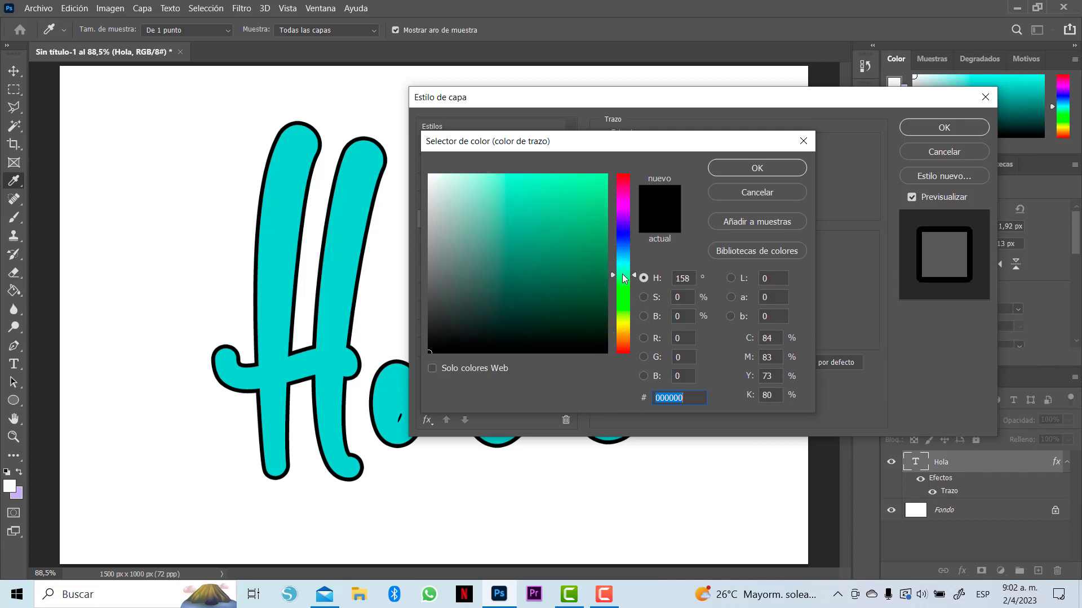
{"action": "left_click", "coordinate": [735, 172]}
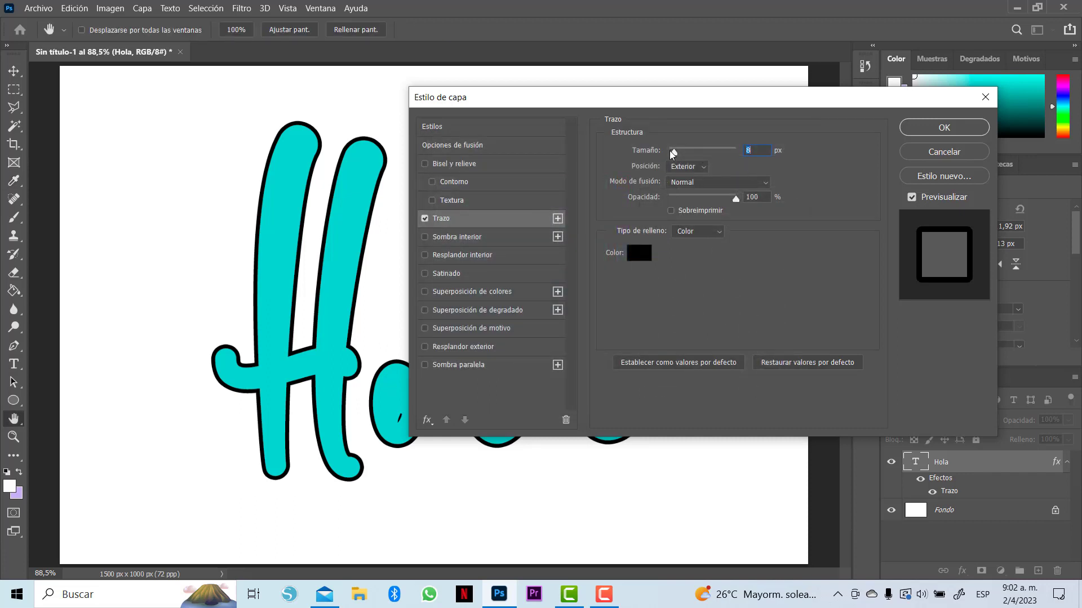
{"action": "mouse_move", "coordinate": [672, 152]}
{"action": "left_mouse_down"}
{"action": "mouse_move", "coordinate": [683, 154]}
{"action": "mouse_move", "coordinate": [671, 151]}
{"action": "left_mouse_up"}
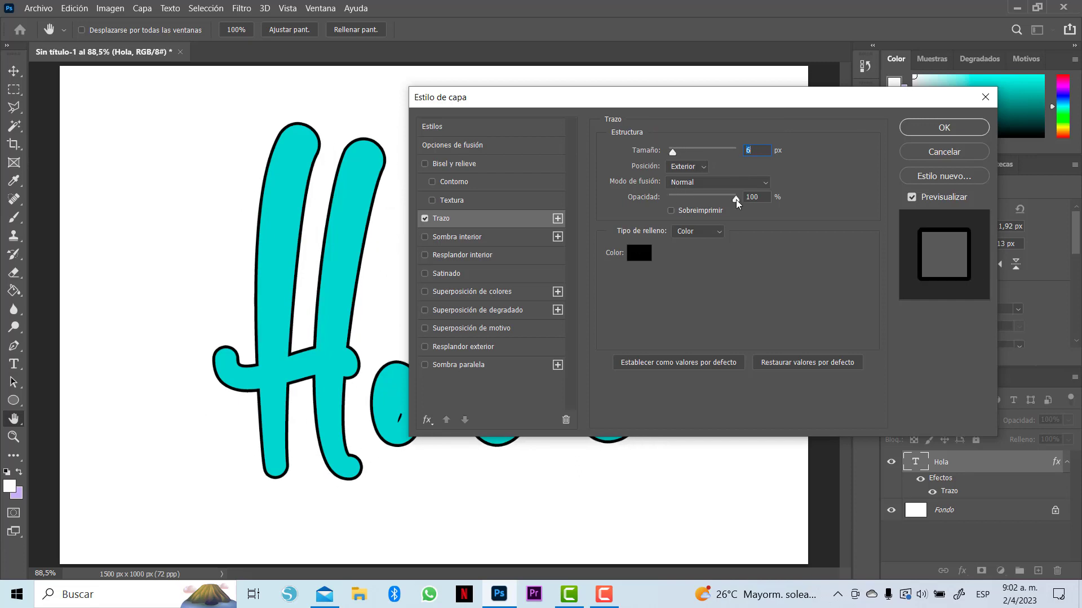
{"action": "left_click_drag", "start_coordinate": [735, 199], "coordinate": [739, 214]}
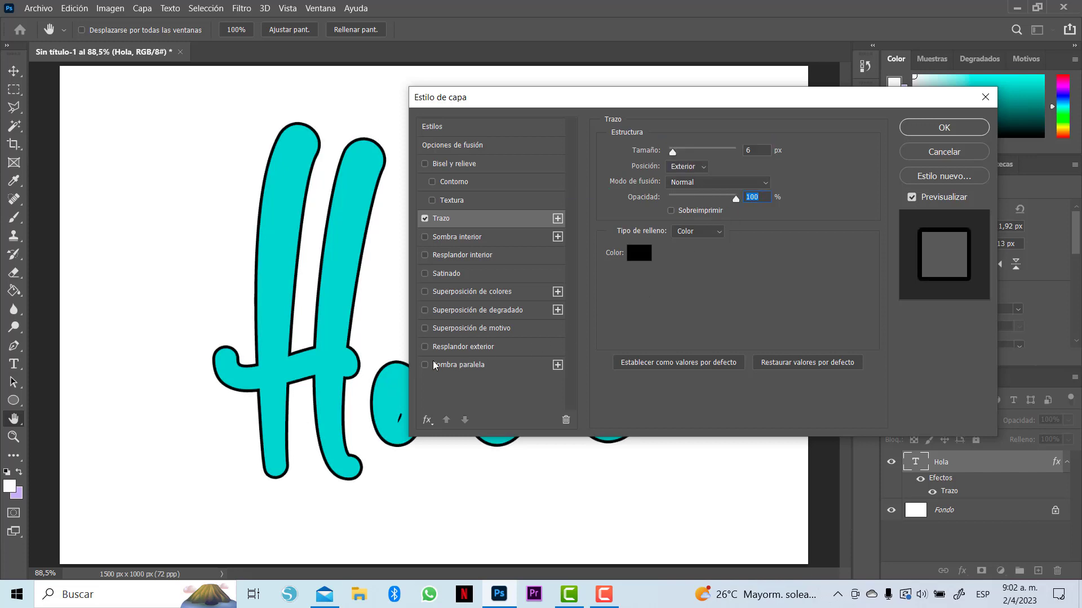
Step: Add a drop shadow: 100% opacity, 7 px distance, 43% spread, 27 px size
{"action": "left_click", "coordinate": [426, 365]}
{"action": "left_click", "coordinate": [451, 366]}
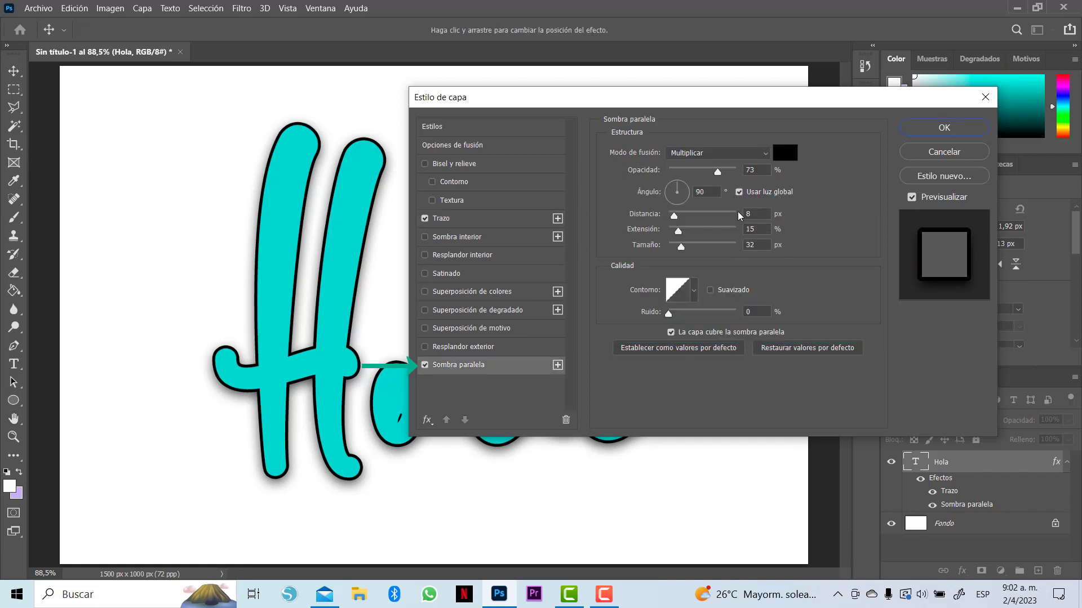
{"action": "mouse_move", "coordinate": [718, 173]}
{"action": "left_mouse_down"}
{"action": "mouse_move", "coordinate": [737, 172]}
{"action": "mouse_move", "coordinate": [679, 178]}
{"action": "mouse_move", "coordinate": [783, 195]}
{"action": "left_mouse_up"}
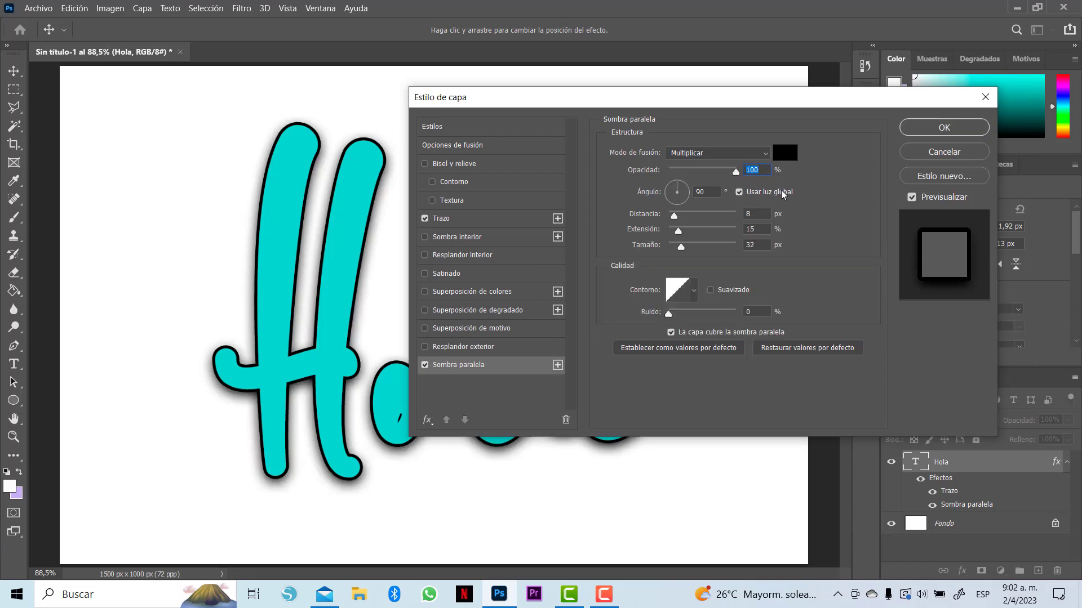
{"action": "mouse_move", "coordinate": [674, 218]}
{"action": "left_mouse_down"}
{"action": "mouse_move", "coordinate": [731, 231]}
{"action": "mouse_move", "coordinate": [698, 231]}
{"action": "left_mouse_up"}
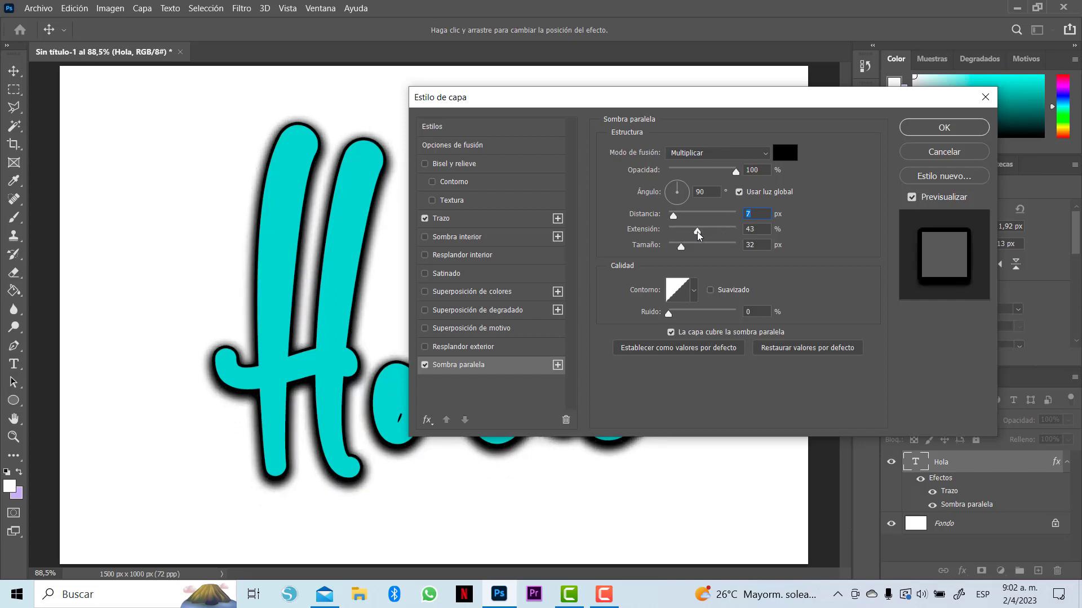
{"action": "left_click", "coordinate": [697, 231]}
{"action": "mouse_move", "coordinate": [681, 246]}
{"action": "left_mouse_down"}
{"action": "mouse_move", "coordinate": [735, 247]}
{"action": "mouse_move", "coordinate": [681, 258]}
{"action": "left_mouse_up"}
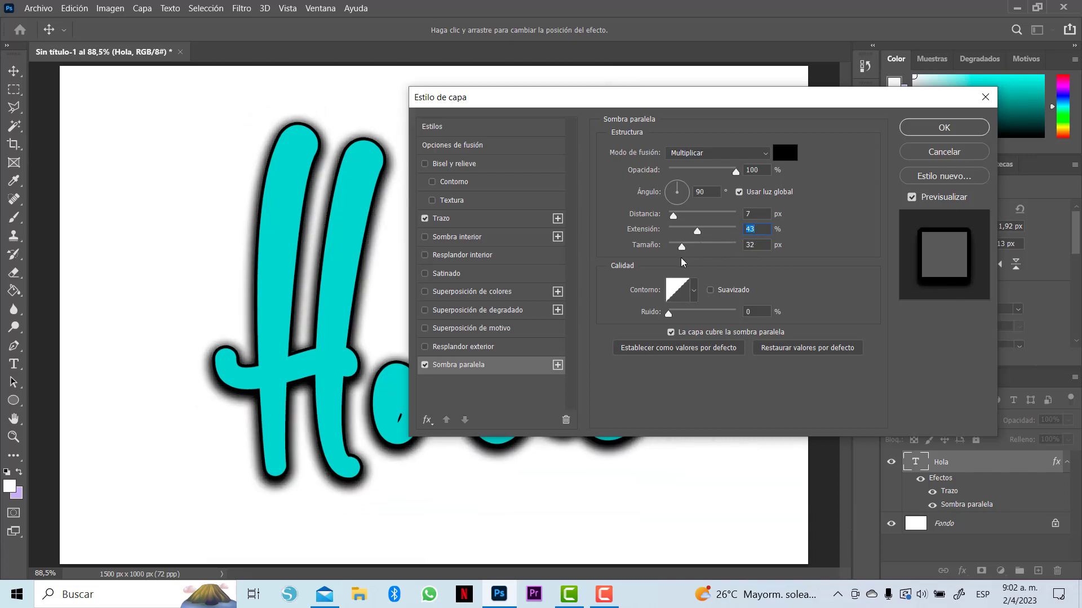
{"action": "key", "text": "Tab"}
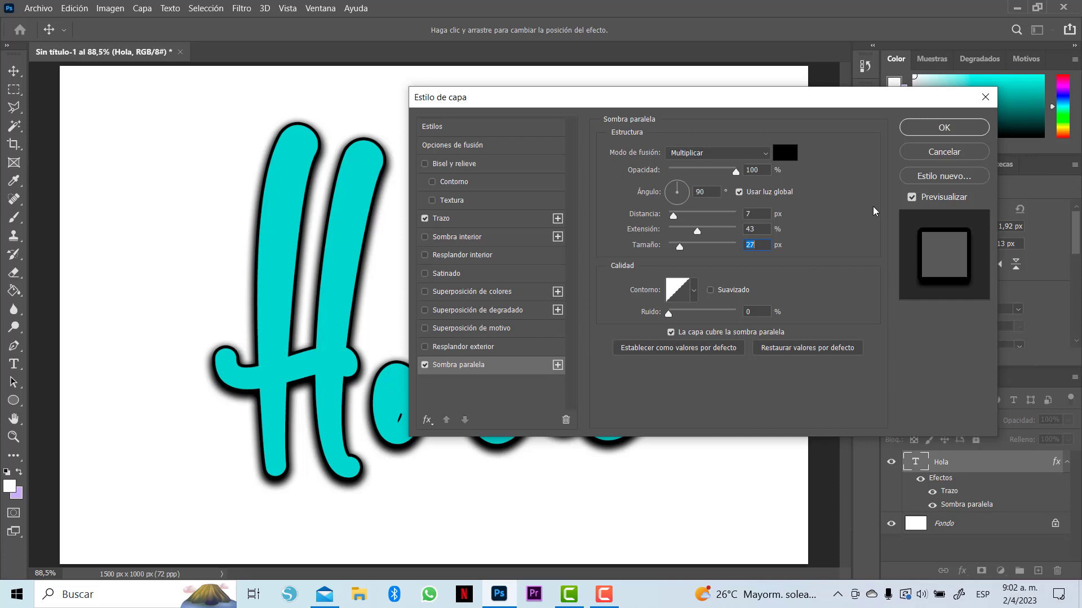
{"action": "left_click", "coordinate": [952, 128]}
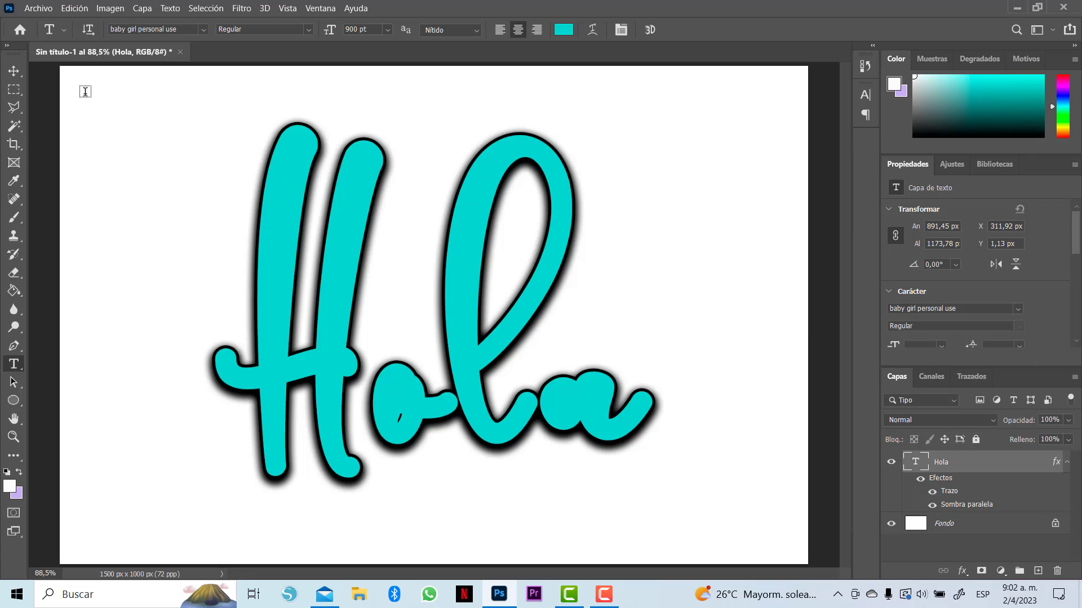
Step: Delete the Fondo background layer to leave Hola on transparency
{"action": "left_click", "coordinate": [20, 76]}
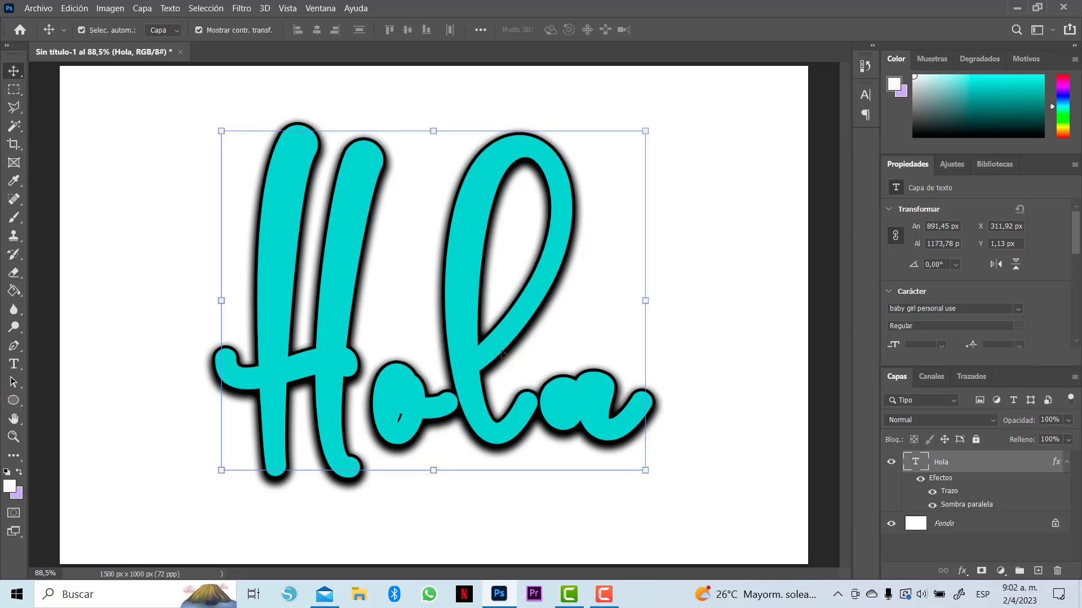
{"action": "left_click", "coordinate": [946, 524]}
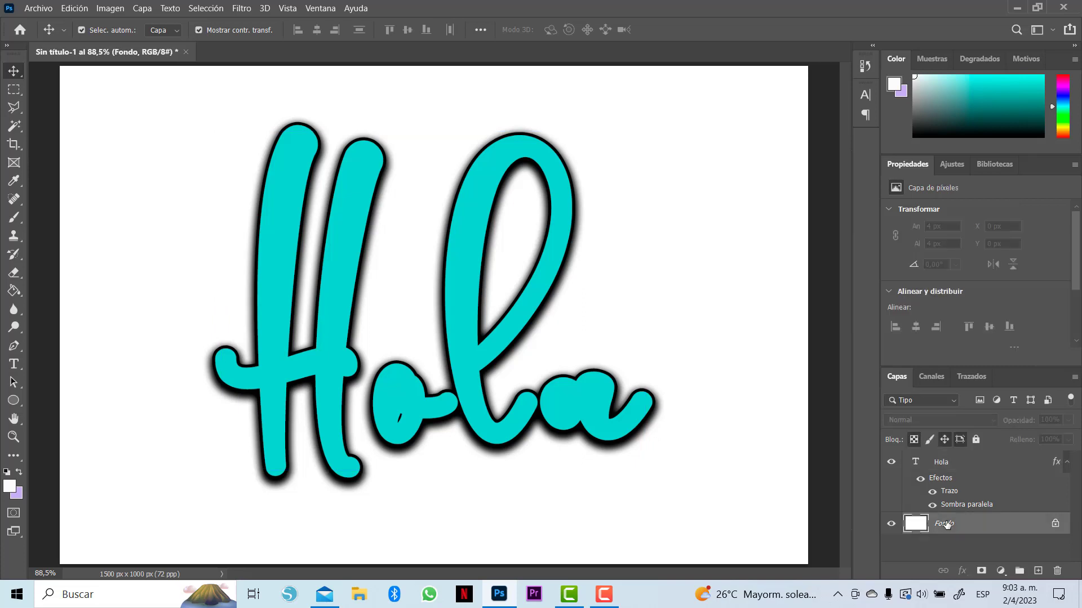
{"action": "right_click", "coordinate": [946, 524]}
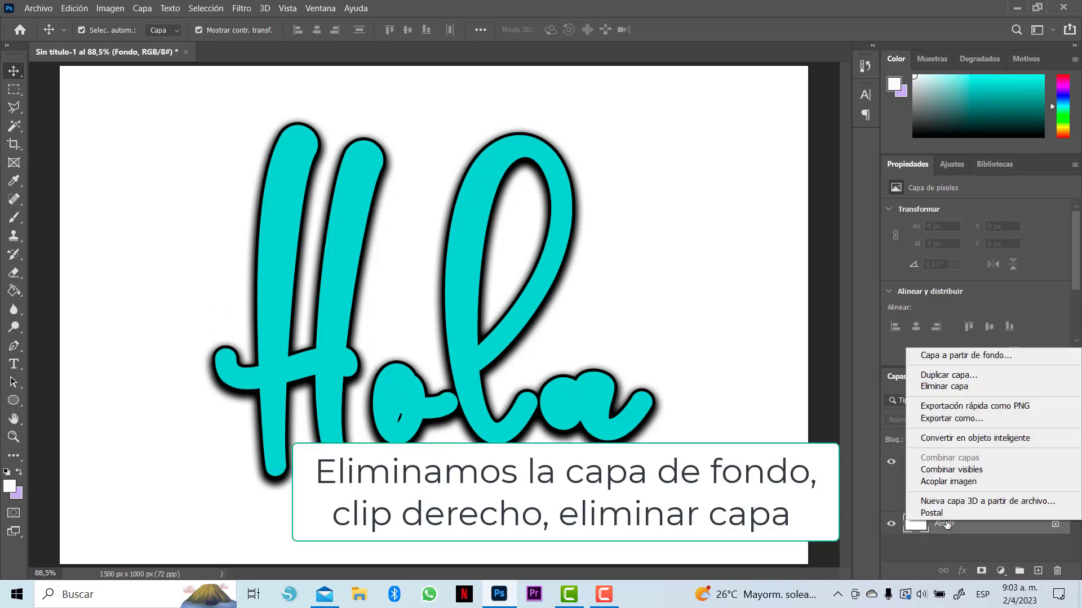
{"action": "left_click", "coordinate": [966, 386]}
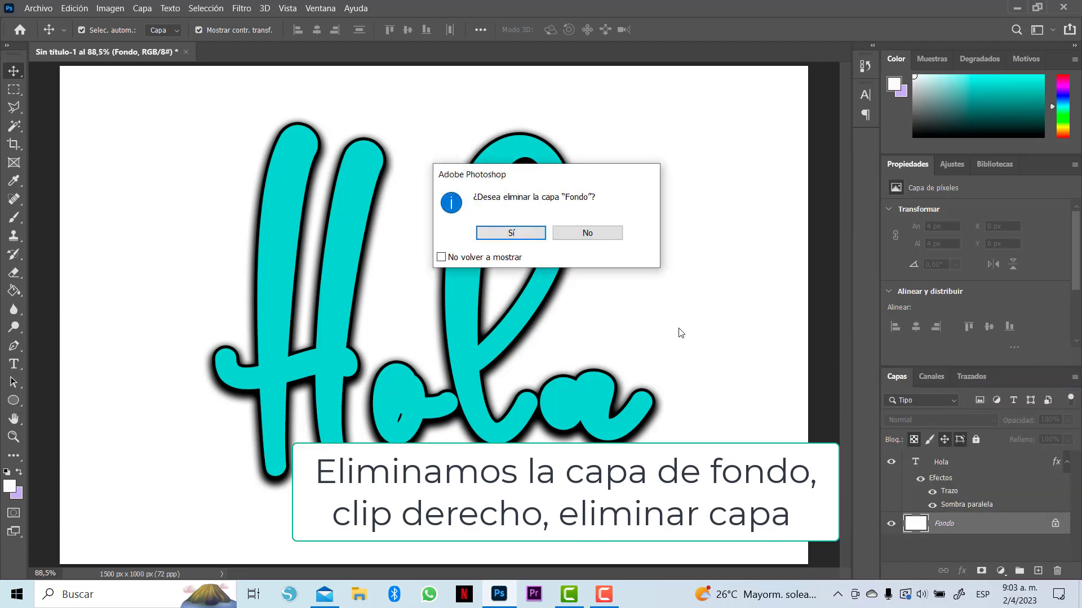
{"action": "left_click", "coordinate": [509, 240]}
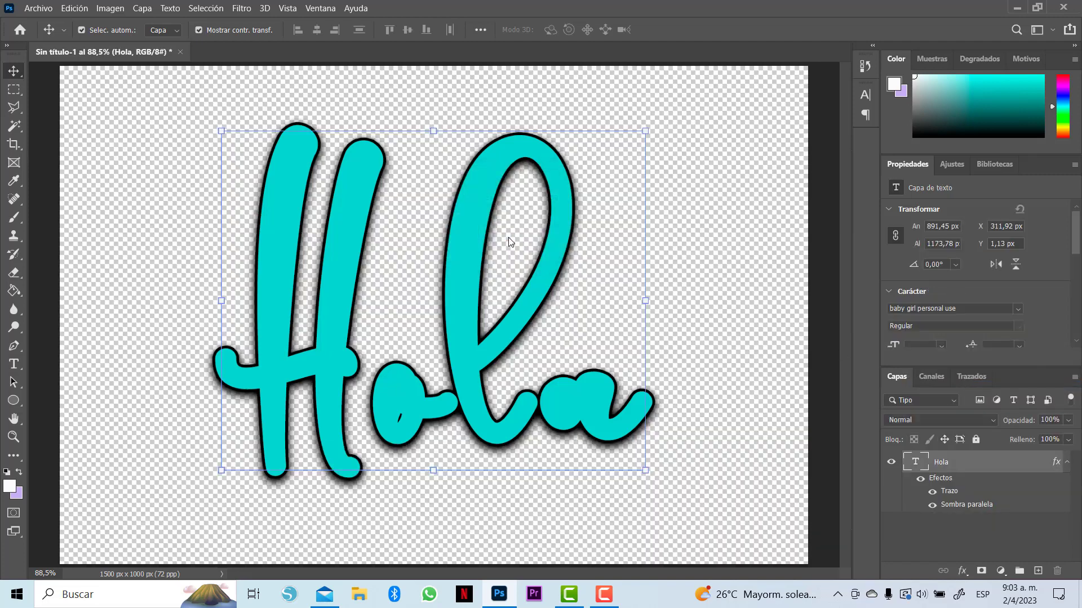
Step: Crop all four edges in around Hola, giving a 951 × 778 px canvas
{"action": "left_click", "coordinate": [17, 149]}
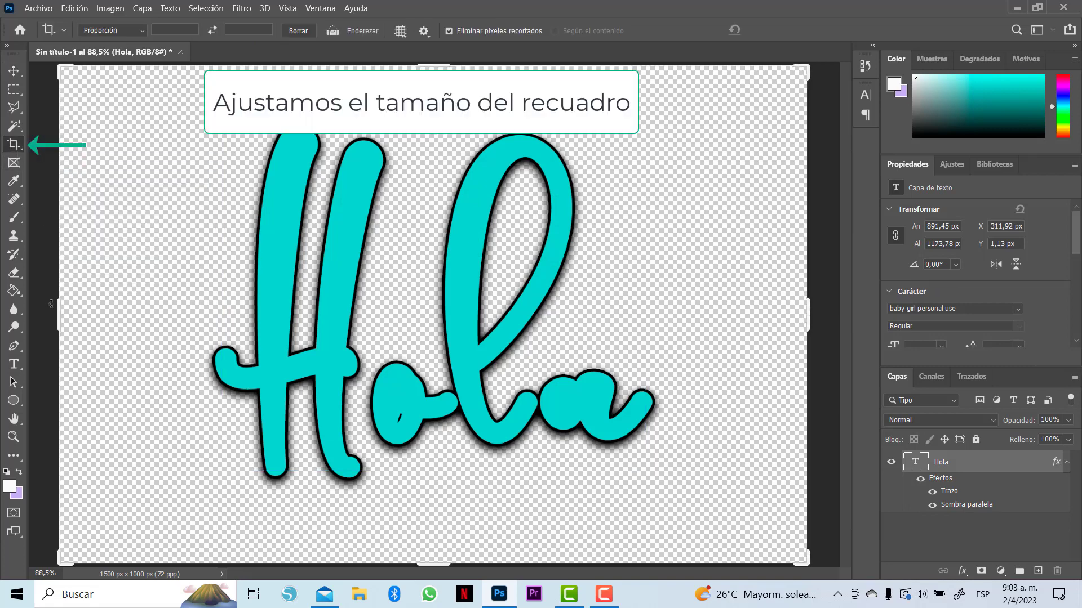
{"action": "left_click_drag", "start_coordinate": [60, 312], "coordinate": [130, 337]}
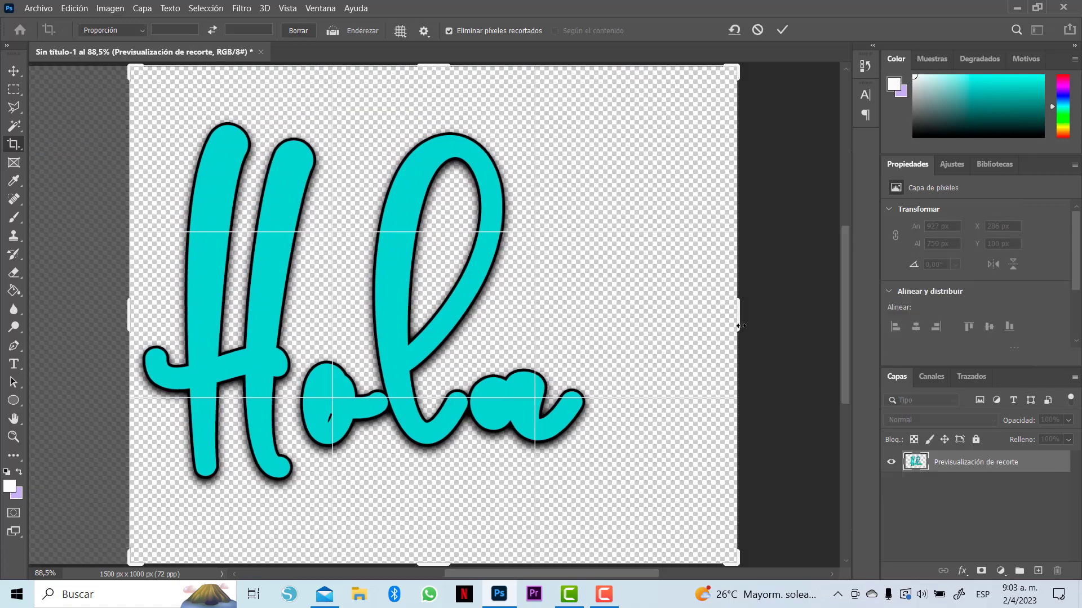
{"action": "left_click_drag", "start_coordinate": [740, 326], "coordinate": [671, 335]}
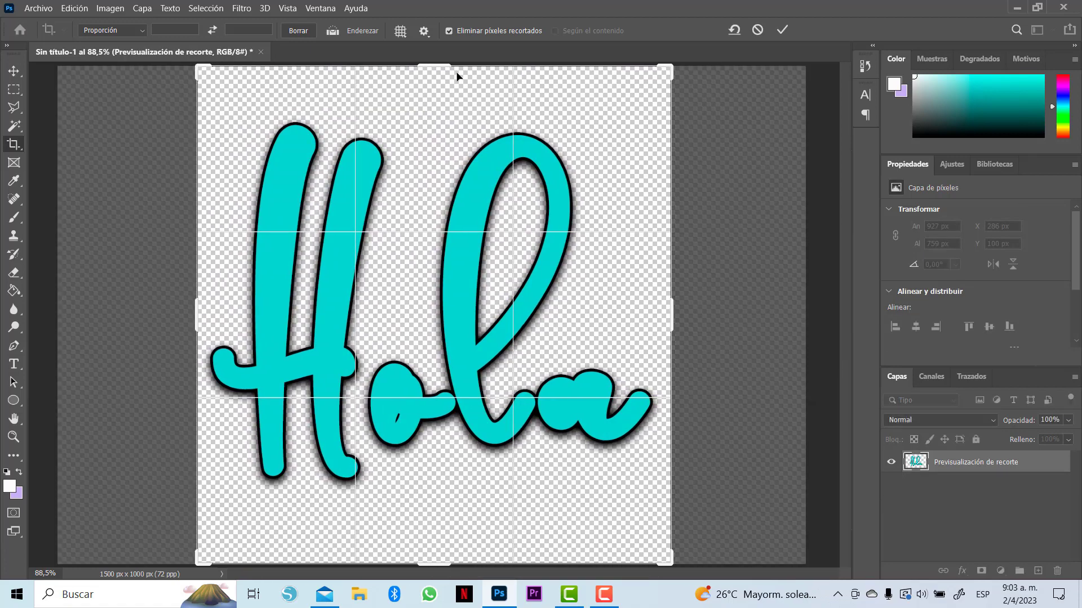
{"action": "mouse_move", "coordinate": [439, 66]}
{"action": "left_mouse_down"}
{"action": "mouse_move", "coordinate": [439, 89]}
{"action": "mouse_move", "coordinate": [439, 77]}
{"action": "left_mouse_up"}
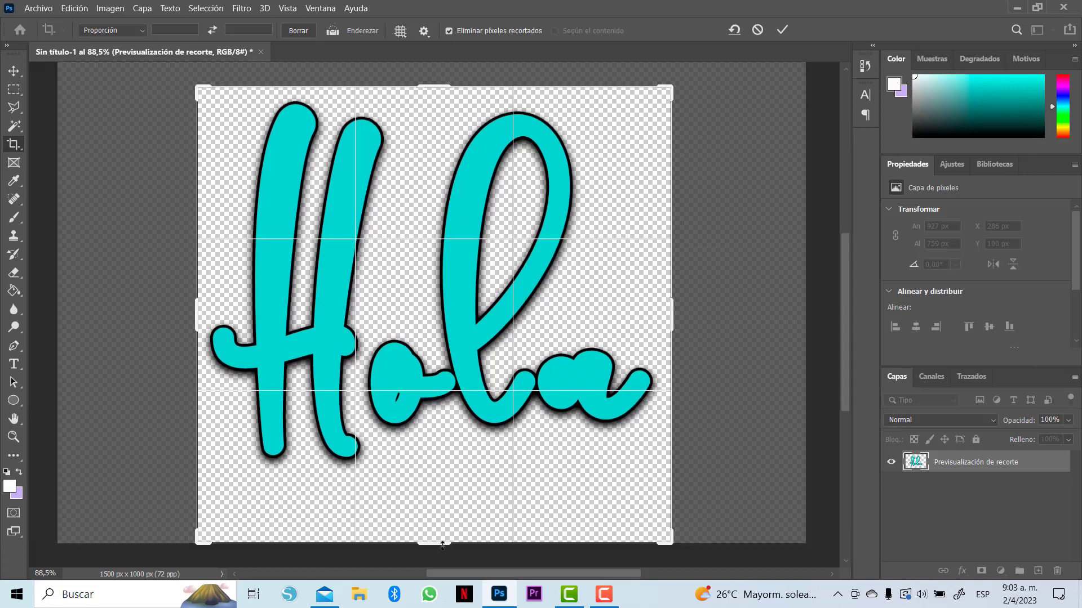
{"action": "left_click_drag", "start_coordinate": [442, 545], "coordinate": [442, 510]}
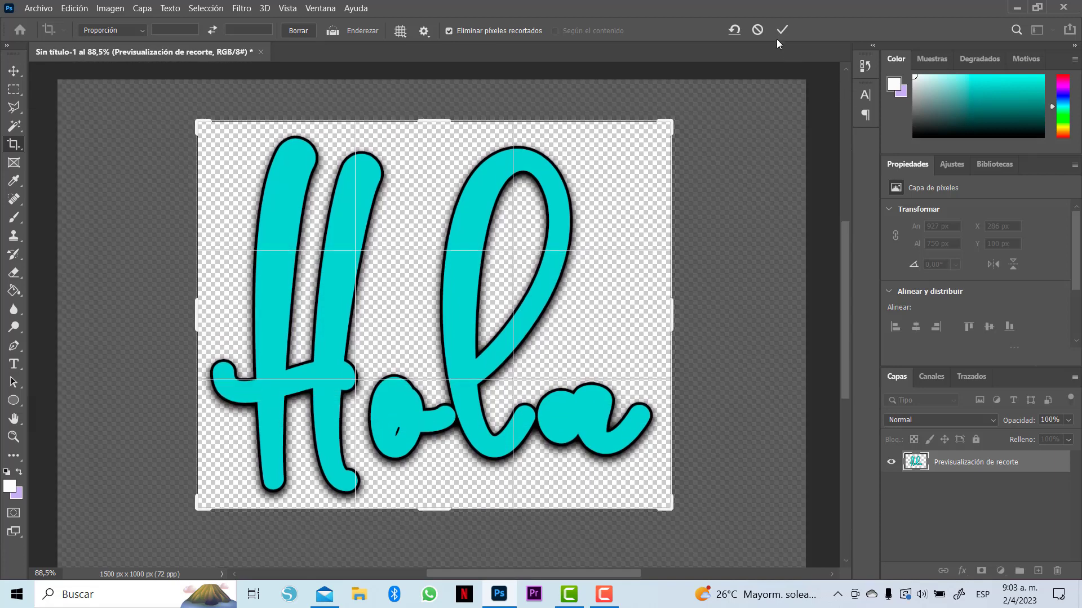
{"action": "left_click", "coordinate": [781, 30]}
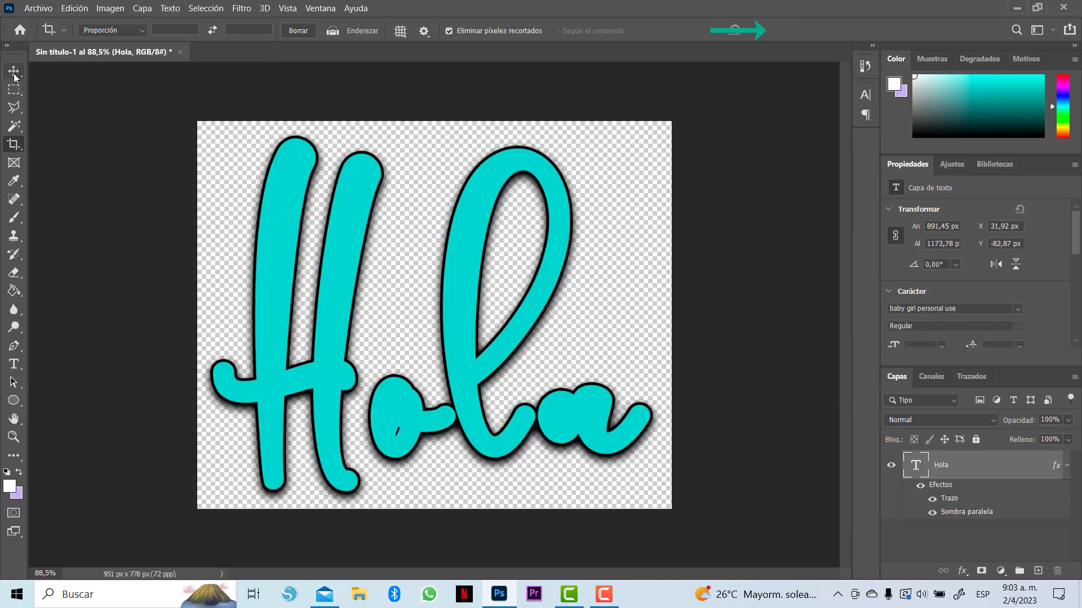
{"action": "left_click", "coordinate": [14, 73]}
Step: Save as Texto.psd in the Tutoriales folder, replacing the existing file
{"action": "left_click", "coordinate": [43, 9]}
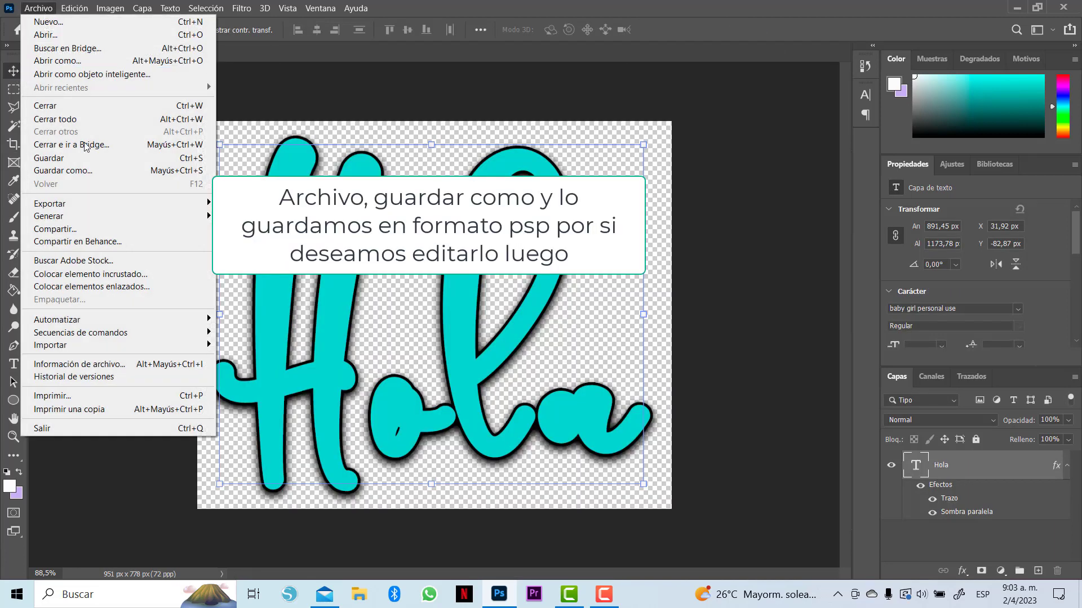
{"action": "left_click", "coordinate": [89, 171]}
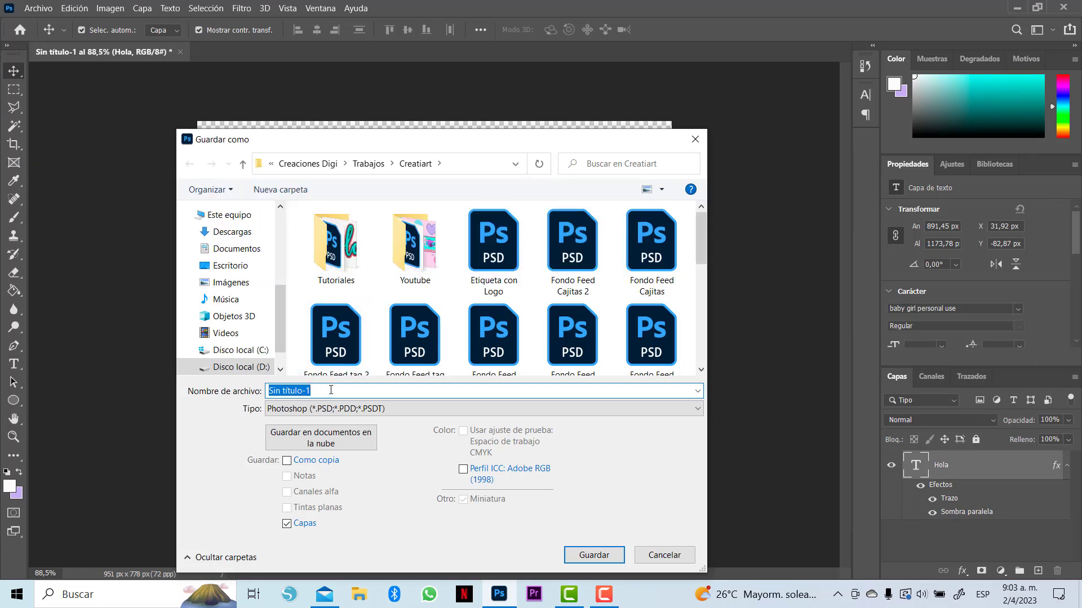
{"action": "double_click", "coordinate": [347, 225]}
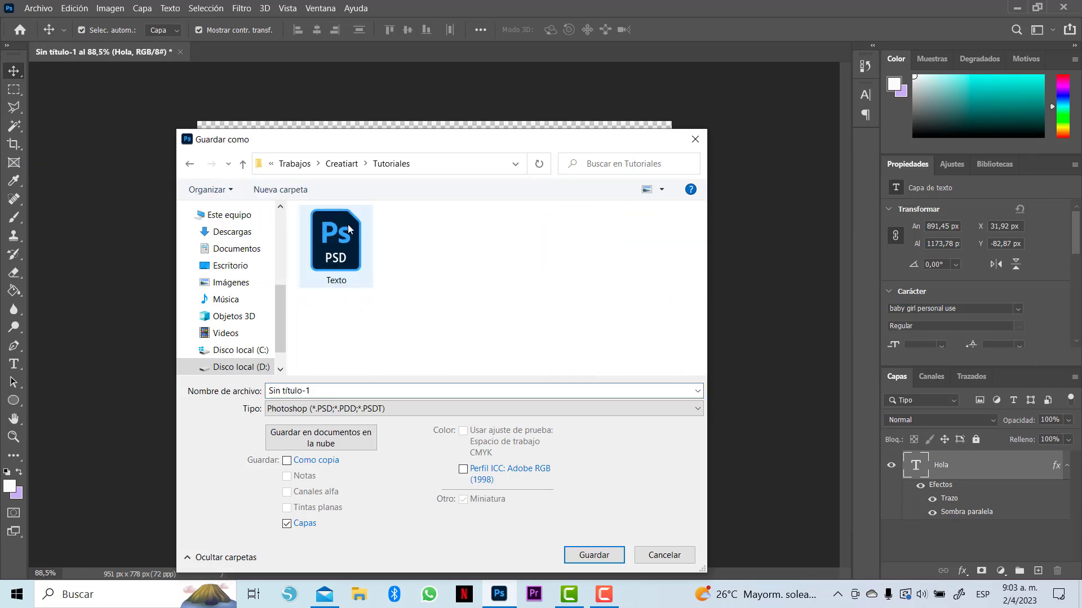
{"action": "left_click", "coordinate": [352, 395]}
{"action": "key", "text": "ctrl+a"}
{"action": "type", "text": "C"}
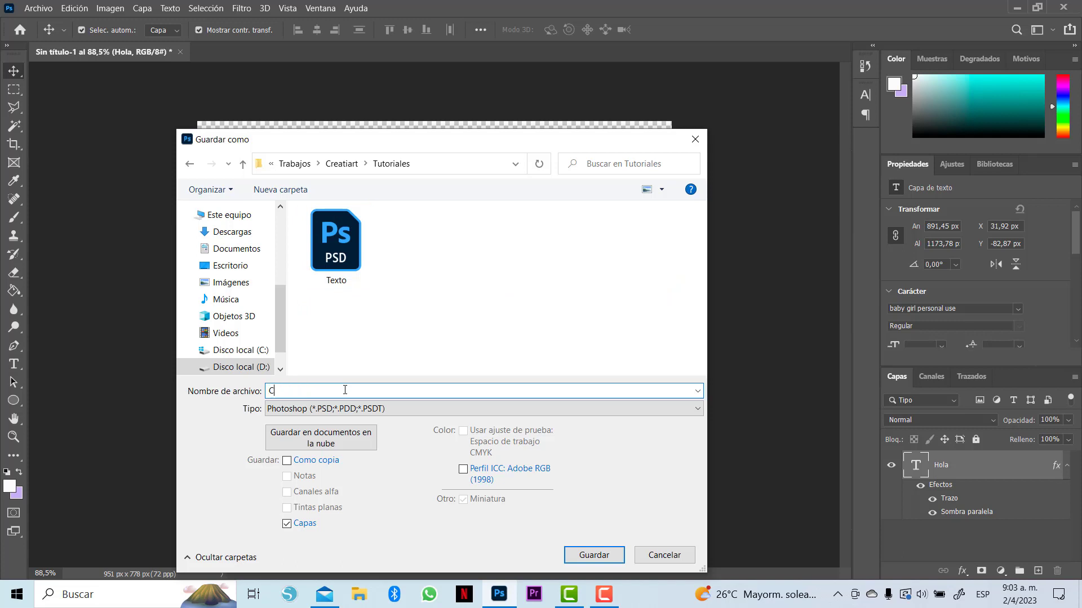
{"action": "type", "text": "Texto"}
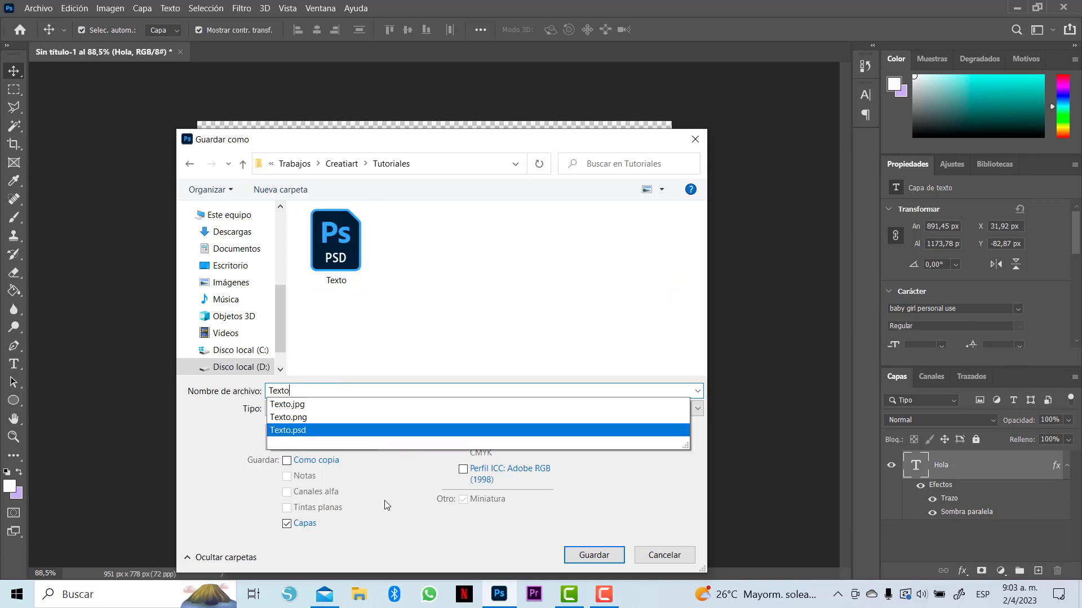
{"action": "left_click", "coordinate": [384, 501]}
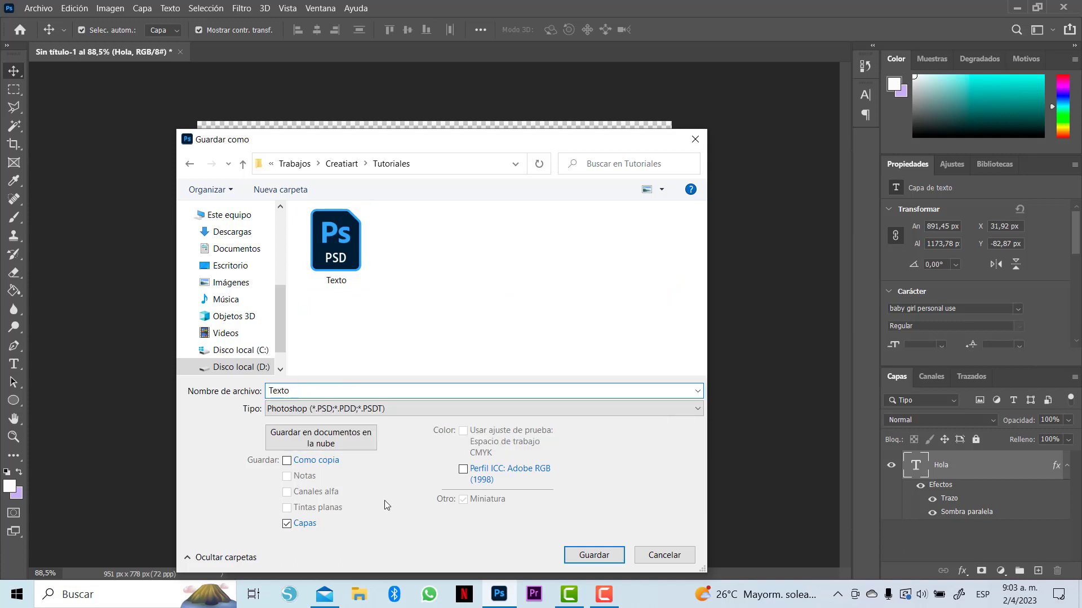
{"action": "left_click", "coordinate": [600, 559]}
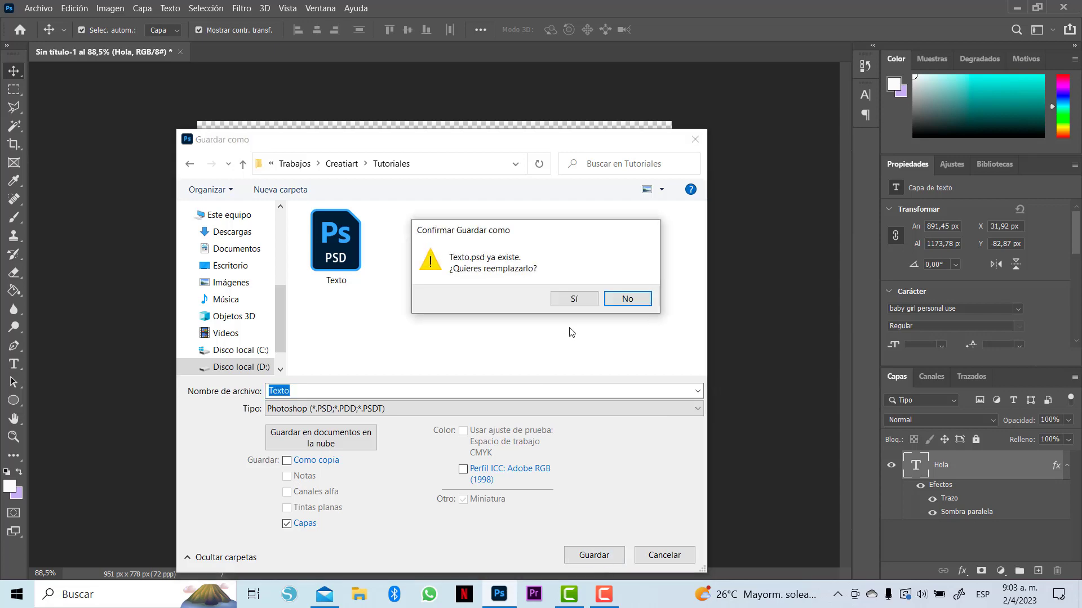
{"action": "left_click", "coordinate": [575, 299]}
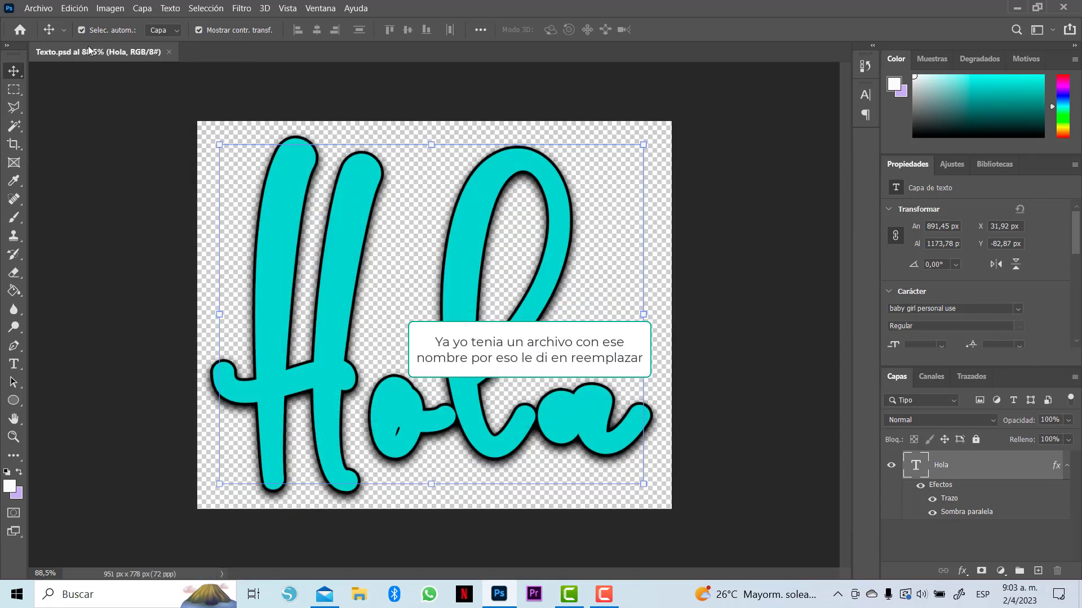
{"action": "left_click", "coordinate": [48, 11]}
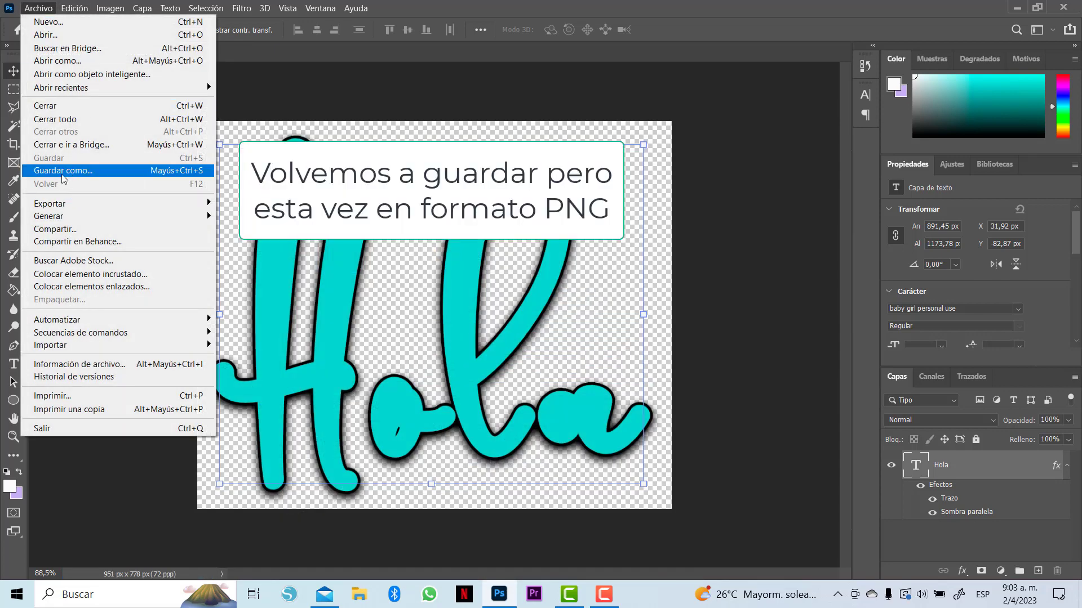
Step: Save the lettering as Texto.png in Tutoriales, overwriting the old file with the large-file-size PNG option
{"action": "left_click", "coordinate": [69, 171]}
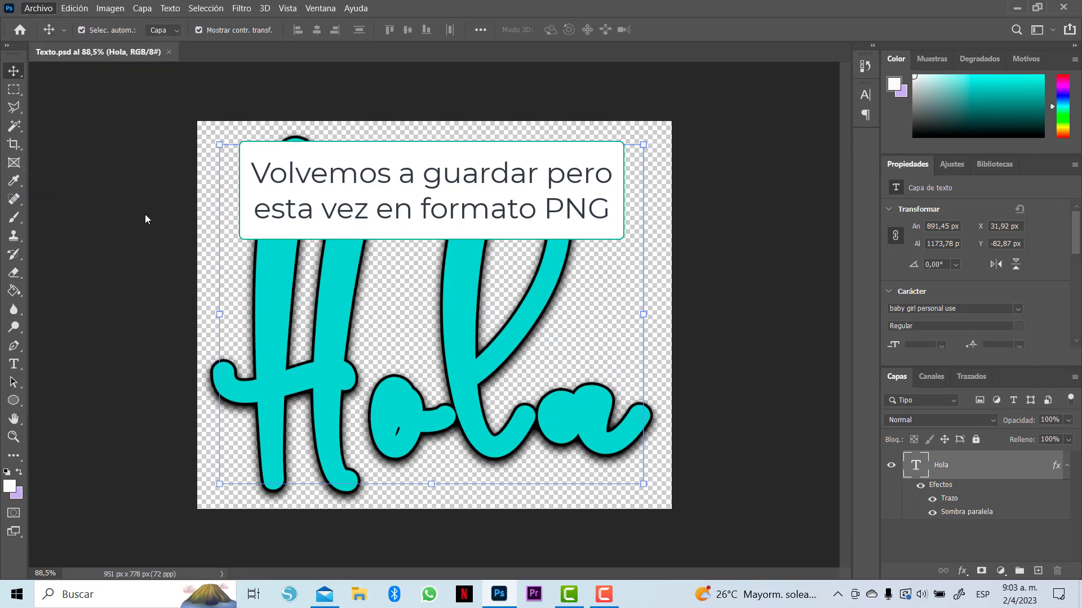
{"action": "left_click", "coordinate": [314, 410]}
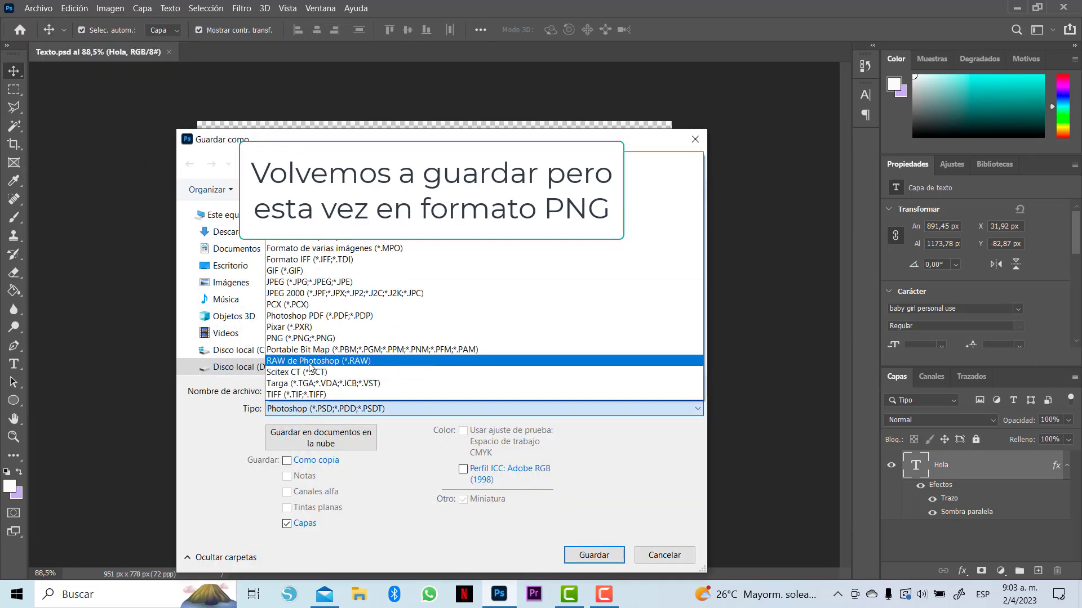
{"action": "left_click", "coordinate": [325, 338]}
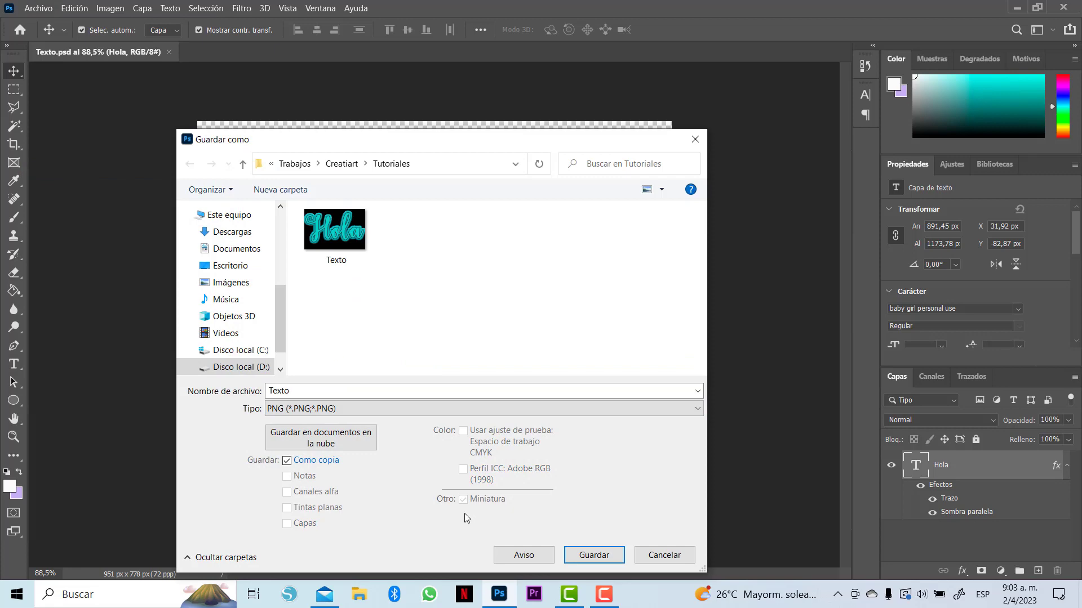
{"action": "left_click", "coordinate": [590, 558]}
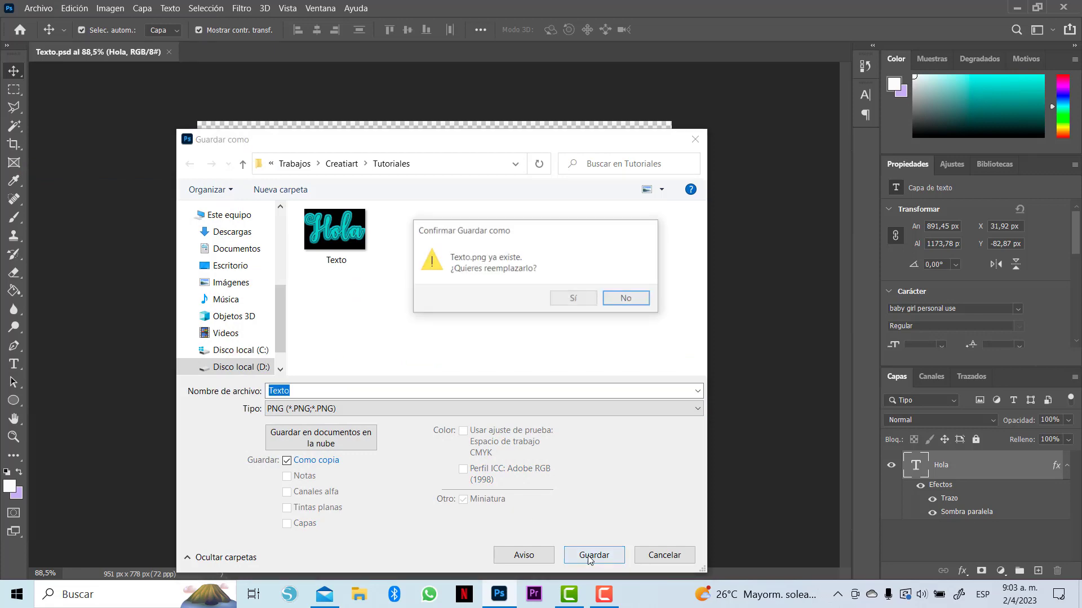
{"action": "left_click", "coordinate": [584, 306]}
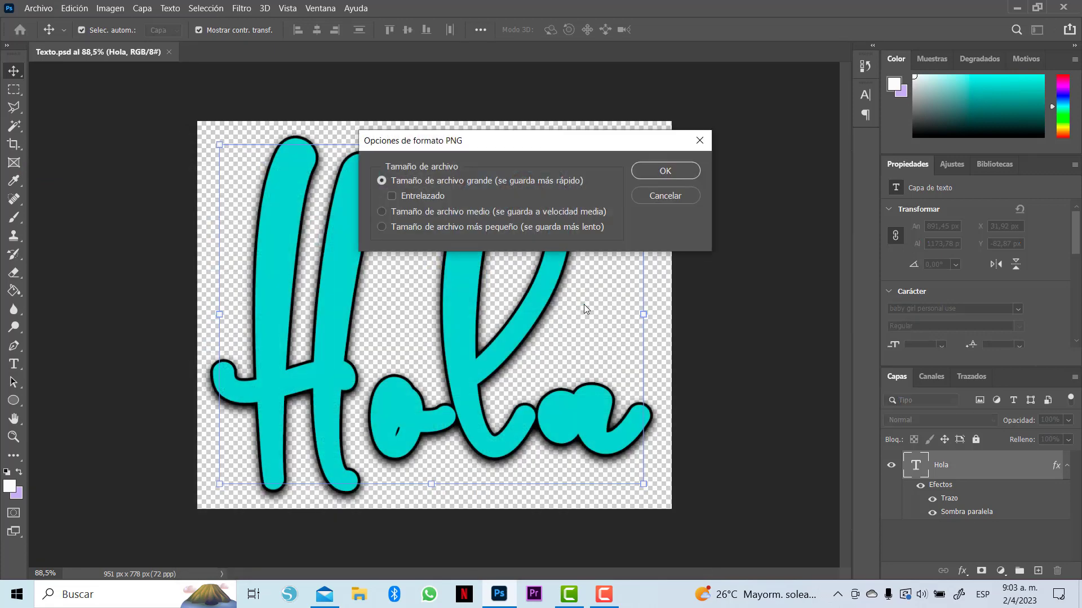
{"action": "left_click", "coordinate": [640, 172]}
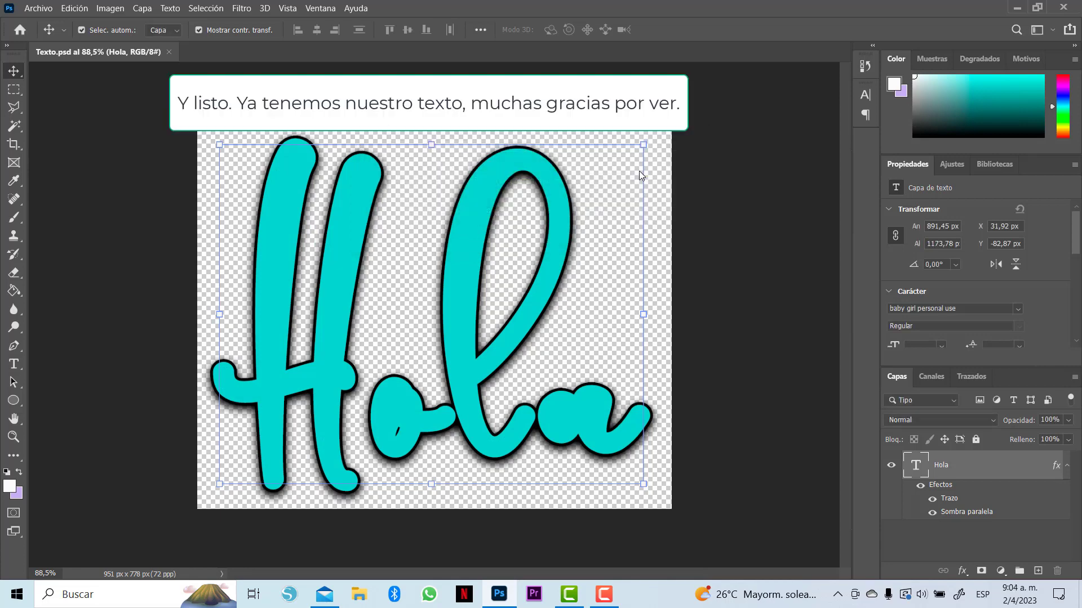